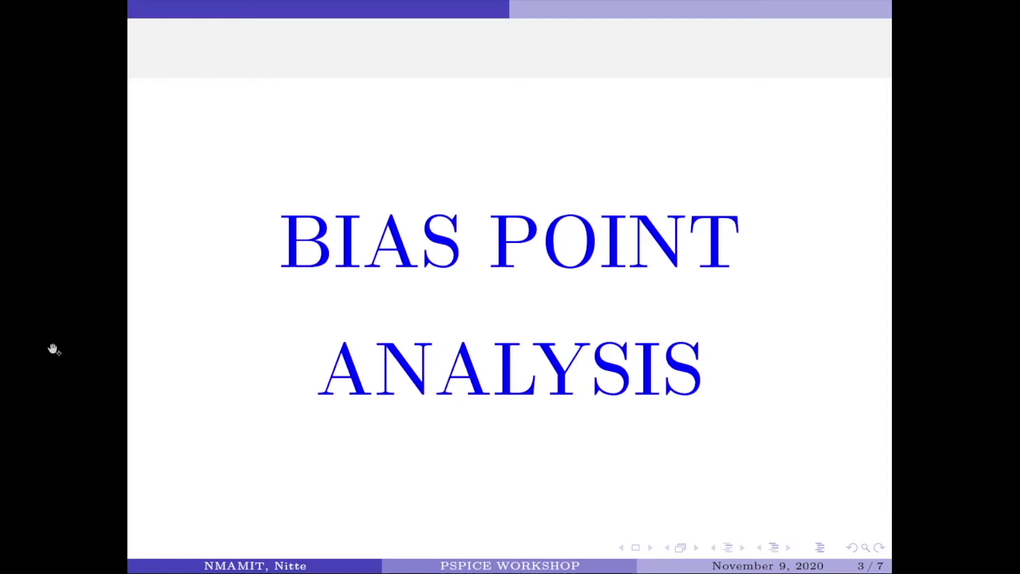
- Exit the full-screen slide show at the 'BIAS POINT ANALYSIS' slide
{"action": "key", "text": "Escape"}
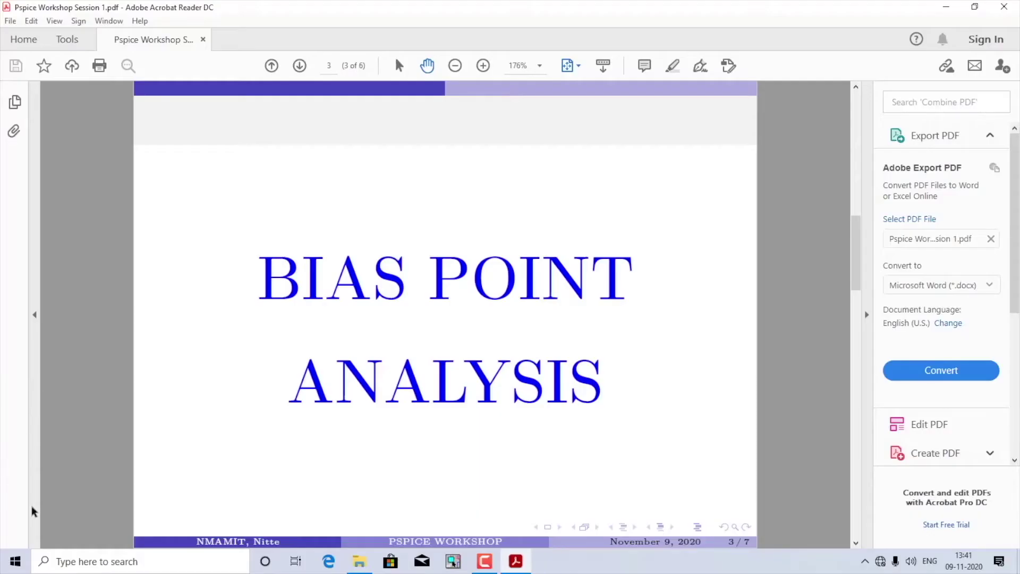
- Launch Capture CIS by searching 'capture' in Windows search, then begin a new project
{"action": "left_click", "coordinate": [92, 565]}
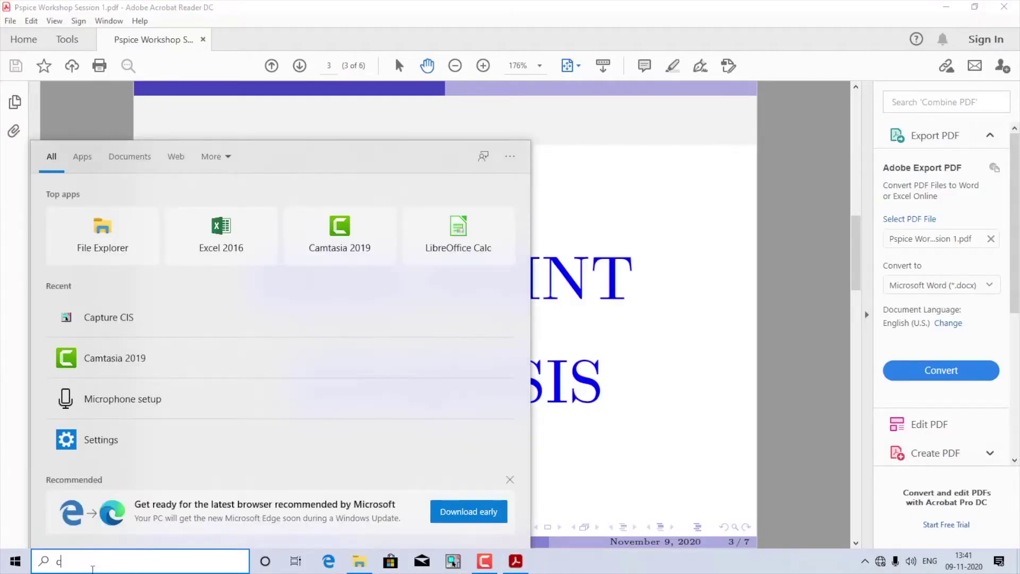
{"action": "type", "text": "capture"}
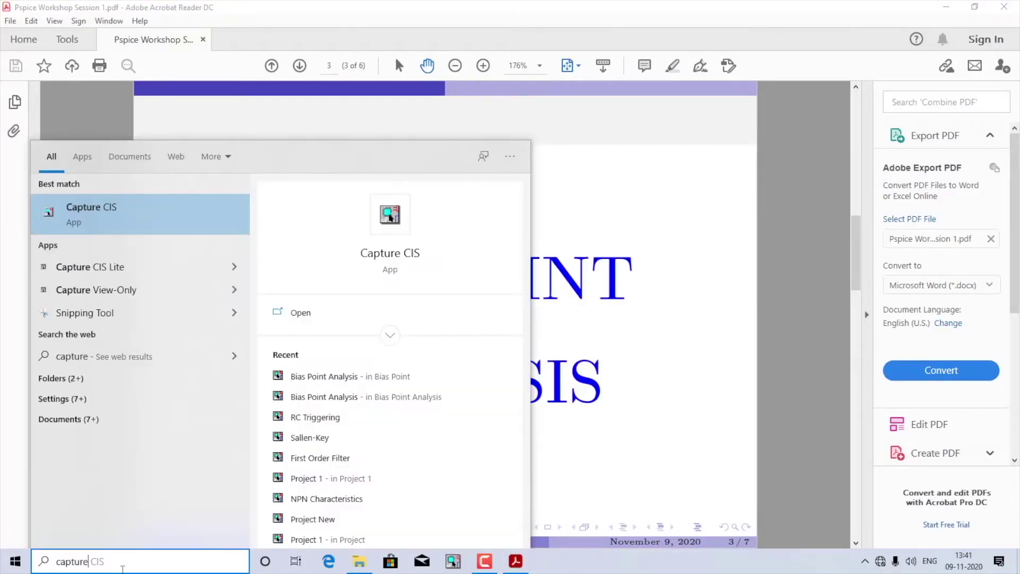
{"action": "left_click", "coordinate": [391, 237]}
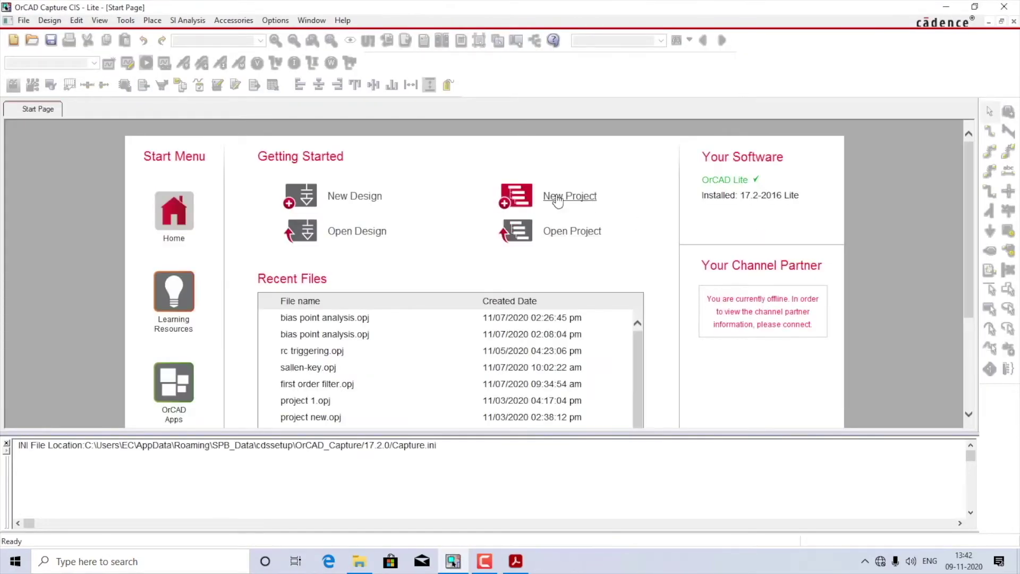
{"action": "left_click", "coordinate": [558, 200]}
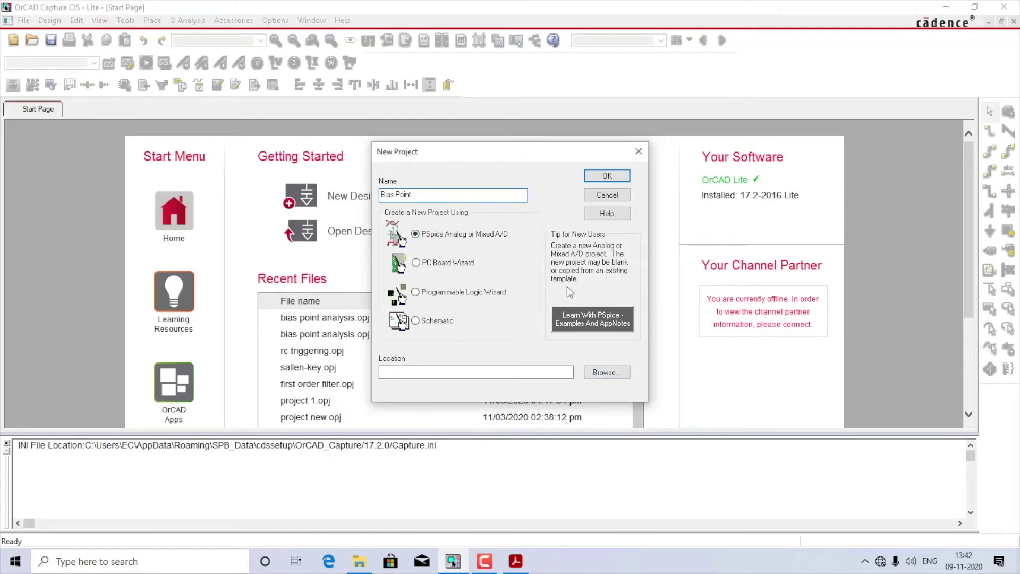
- Create the 'Bias Point' project in a chosen folder as a blank project
{"action": "left_click", "coordinate": [617, 372]}
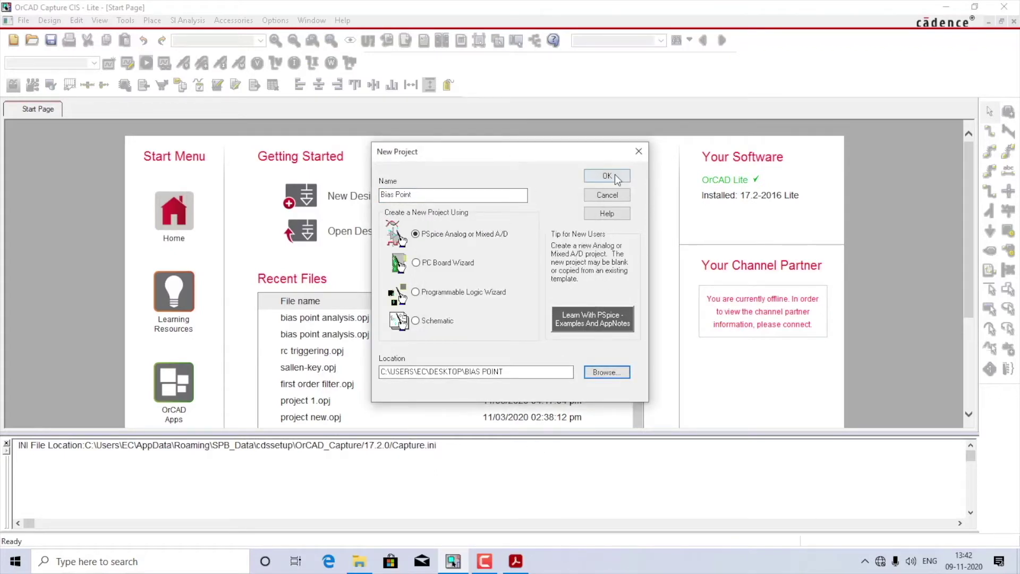
{"action": "left_click", "coordinate": [606, 176]}
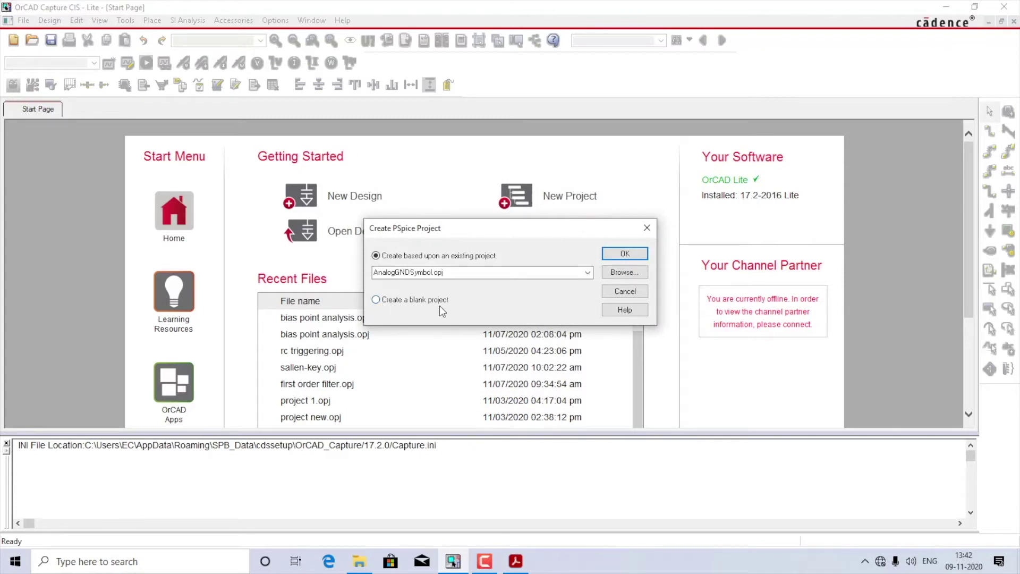
{"action": "left_click", "coordinate": [410, 299]}
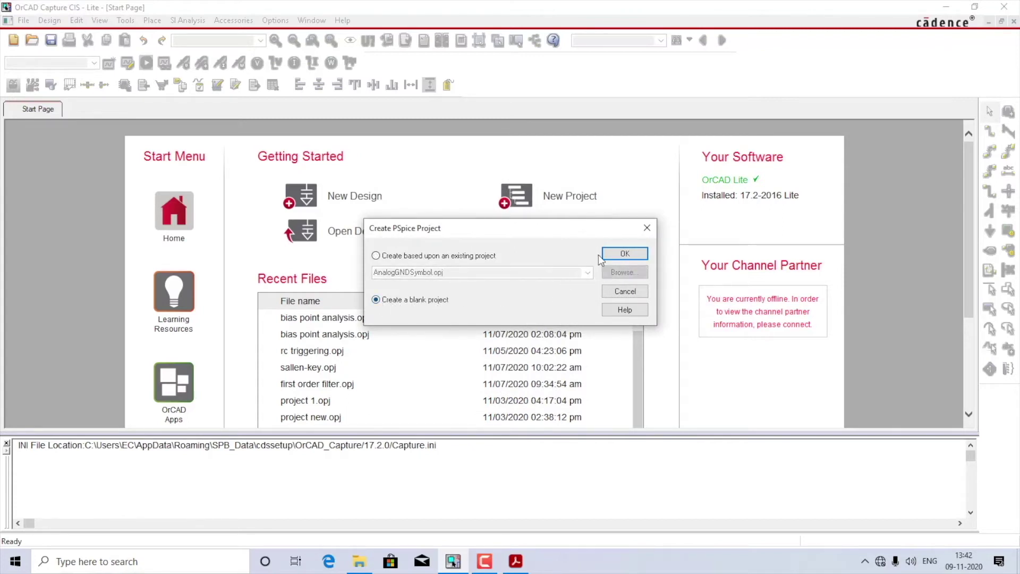
{"action": "left_click", "coordinate": [623, 254]}
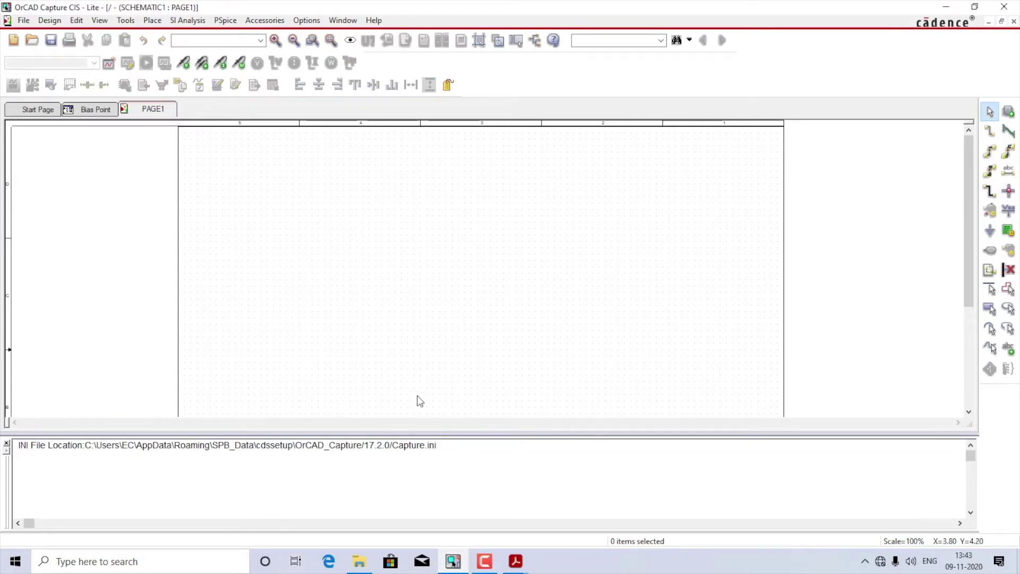
- Place a VDC voltage source V1 on the page and zoom in to 200%
{"action": "key", "text": "p"}
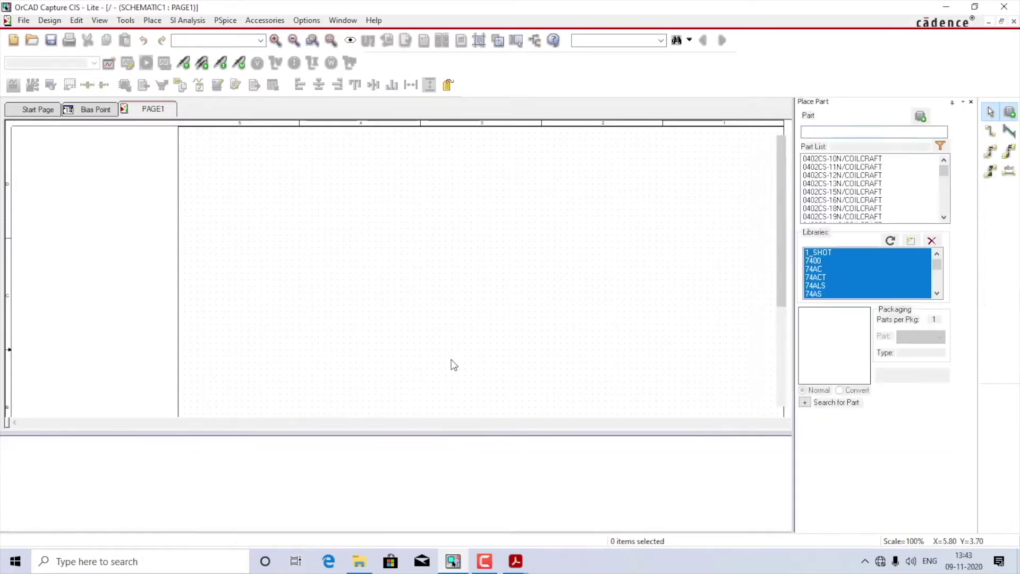
{"action": "type", "text": "VDc"}
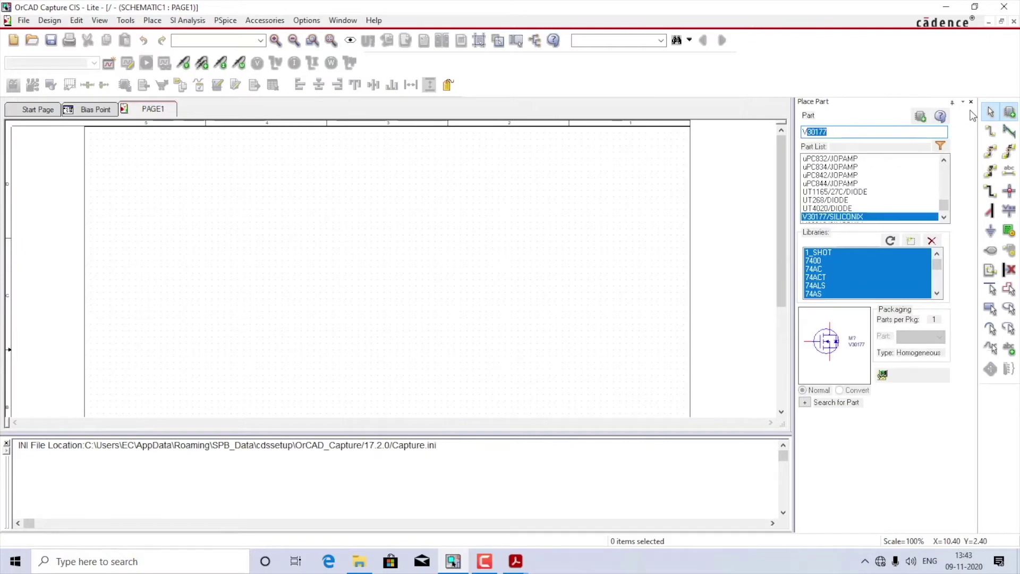
{"action": "key", "text": "Return"}
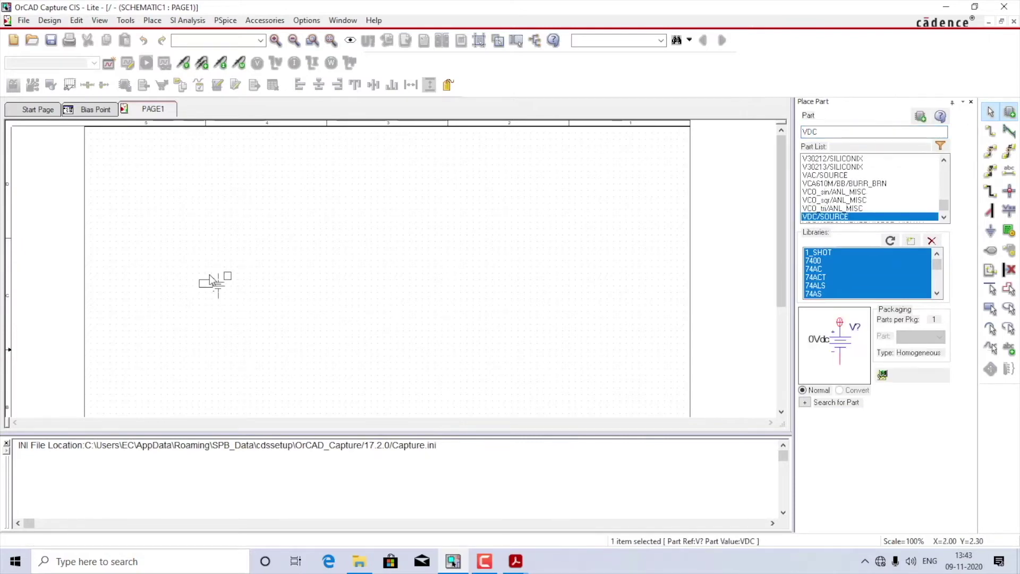
{"action": "left_click", "coordinate": [221, 272]}
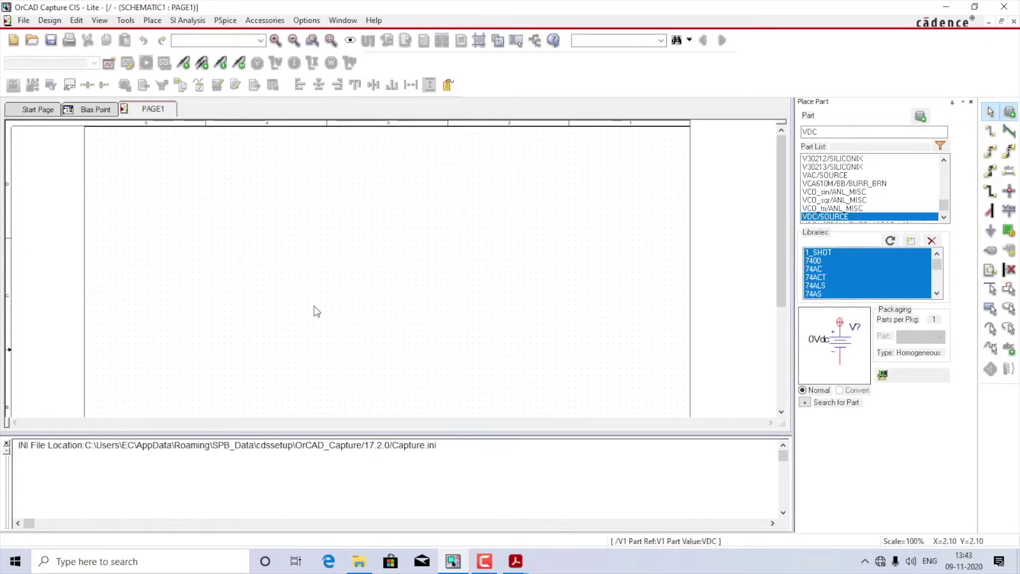
{"action": "left_click", "coordinate": [276, 40]}
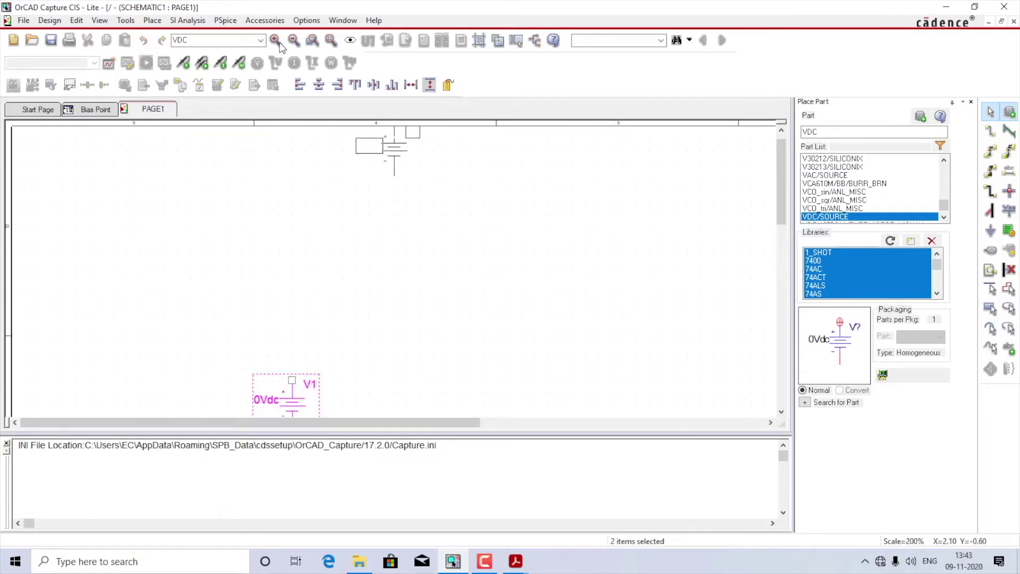
{"action": "key", "text": "Escape"}
{"action": "scroll", "coordinate": [301, 368], "scroll_direction": "down", "scroll_amount": 4}
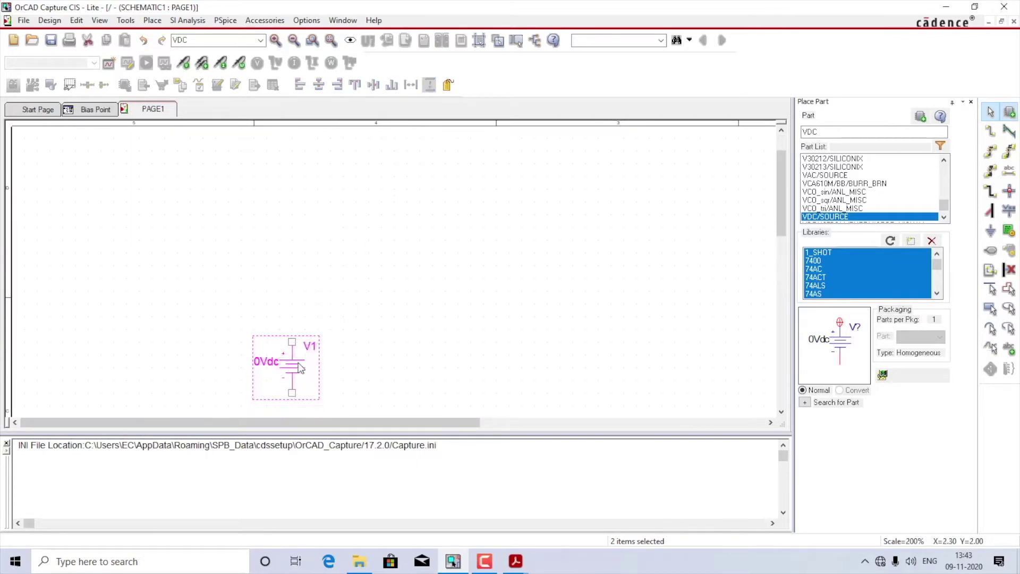
{"action": "scroll", "coordinate": [301, 368], "scroll_direction": "up", "scroll_amount": 1}
{"action": "left_click", "coordinate": [293, 327]}
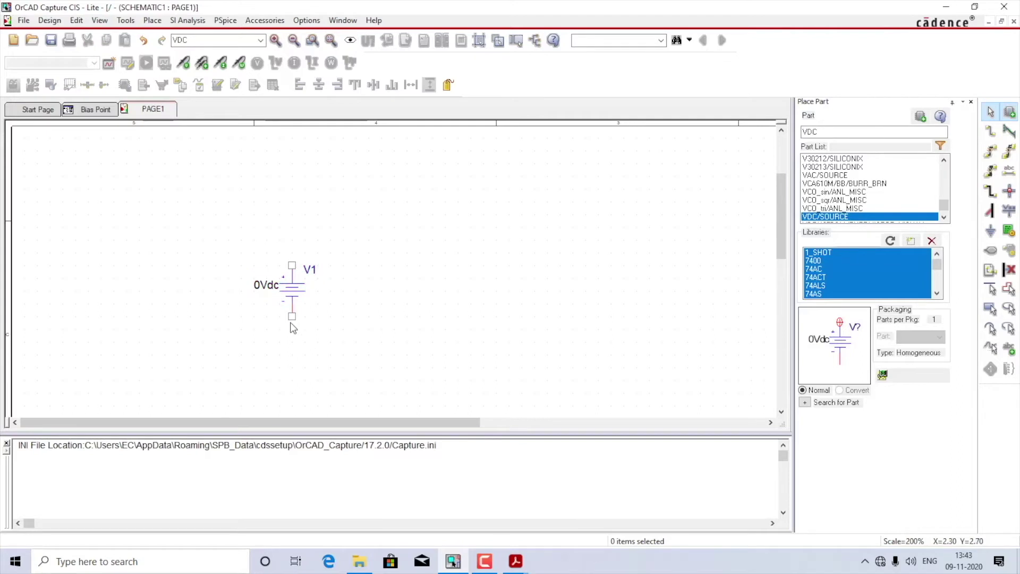
- Change V1's value from 0Vdc to 10Vdc
{"action": "double_click", "coordinate": [266, 285]}
{"action": "type", "text": "1"}
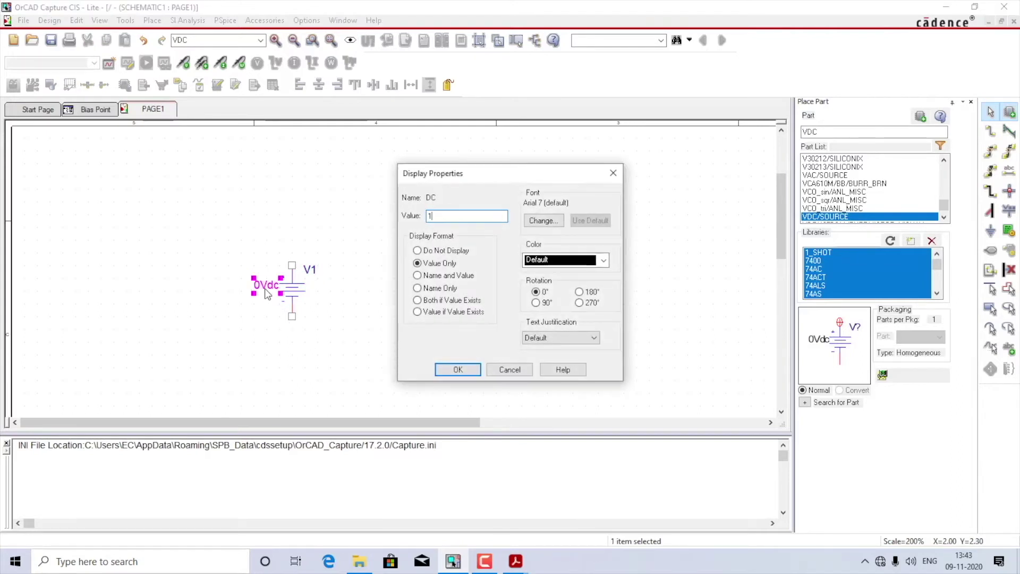
{"action": "type", "text": "0Vdc"}
{"action": "left_click", "coordinate": [458, 370]}
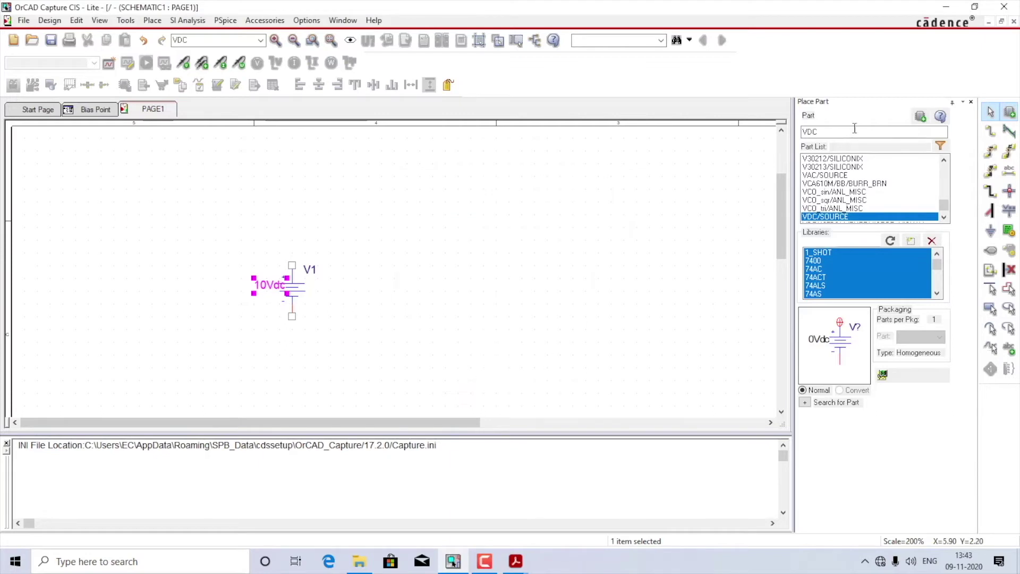
{"action": "double_click", "coordinate": [839, 133]}
- Place resistor R1 above the source and set its value to 500
{"action": "type", "text": "R"}
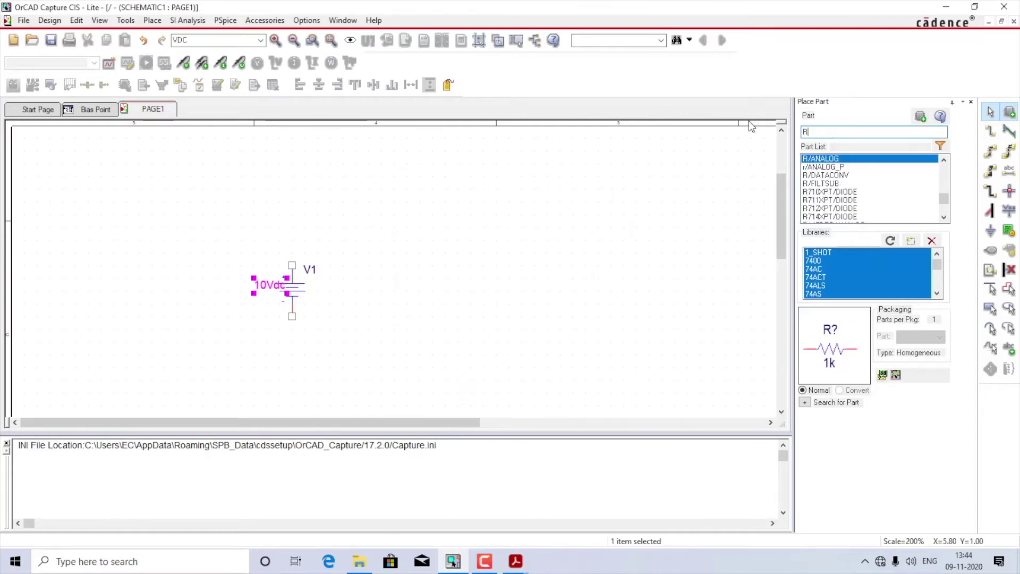
{"action": "key", "text": "Return"}
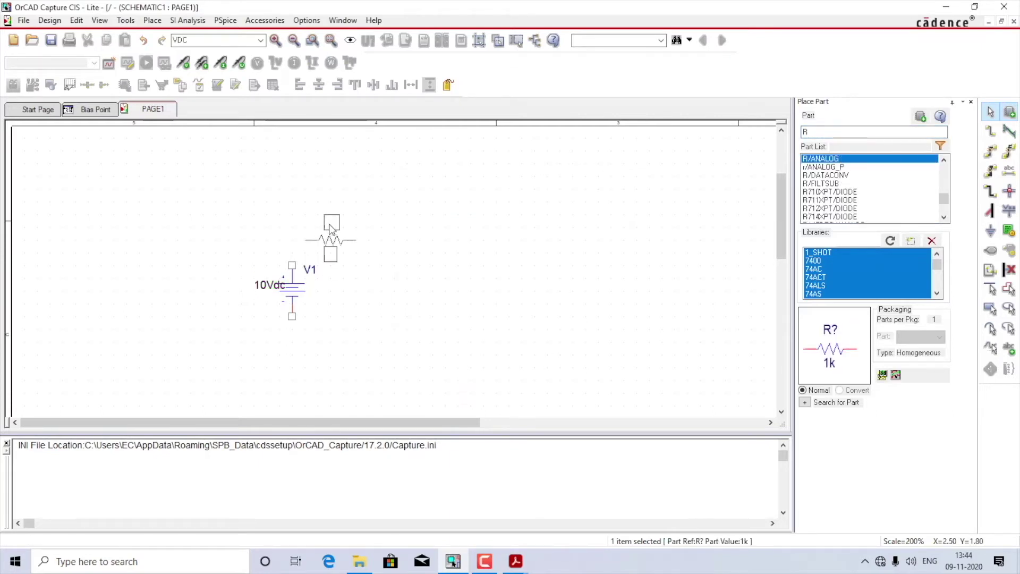
{"action": "left_click", "coordinate": [356, 227]}
{"action": "key", "text": "Escape"}
{"action": "double_click", "coordinate": [356, 241]}
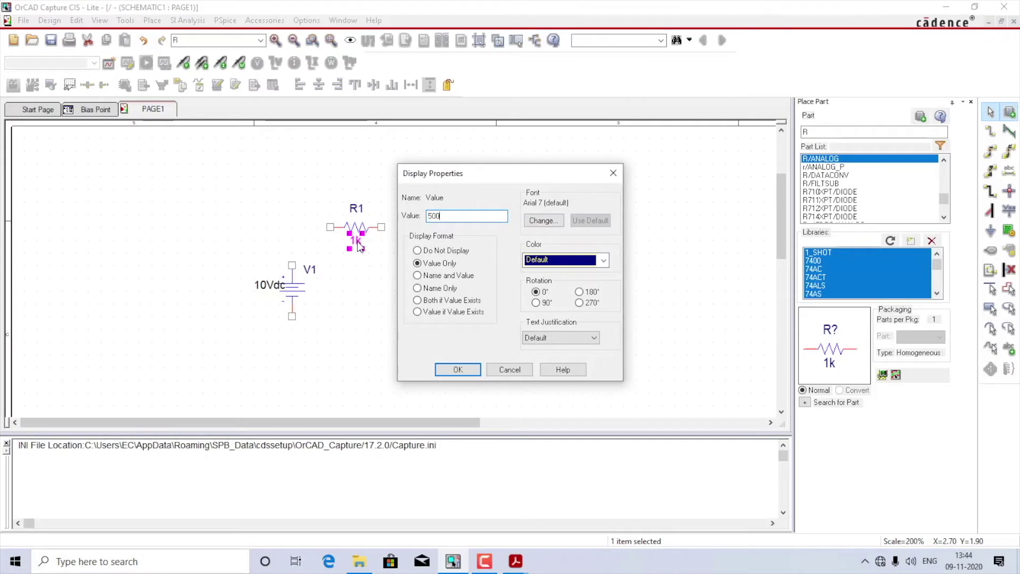
{"action": "key", "text": "Return"}
{"action": "left_click", "coordinate": [507, 332]}
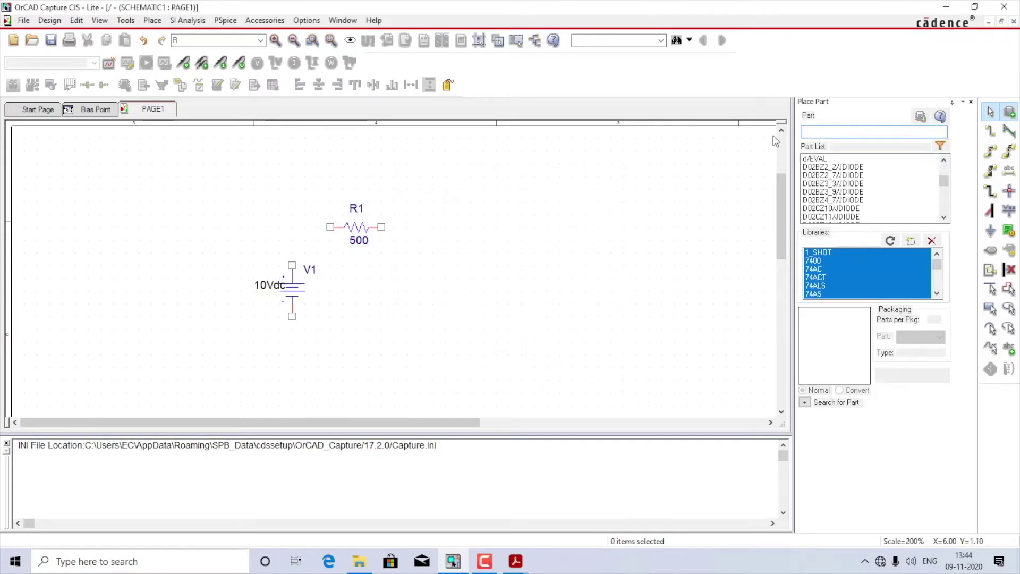
- Pick up a D1N4148 diode and rotate it to stand vertically
{"action": "type", "text": "D1n"}
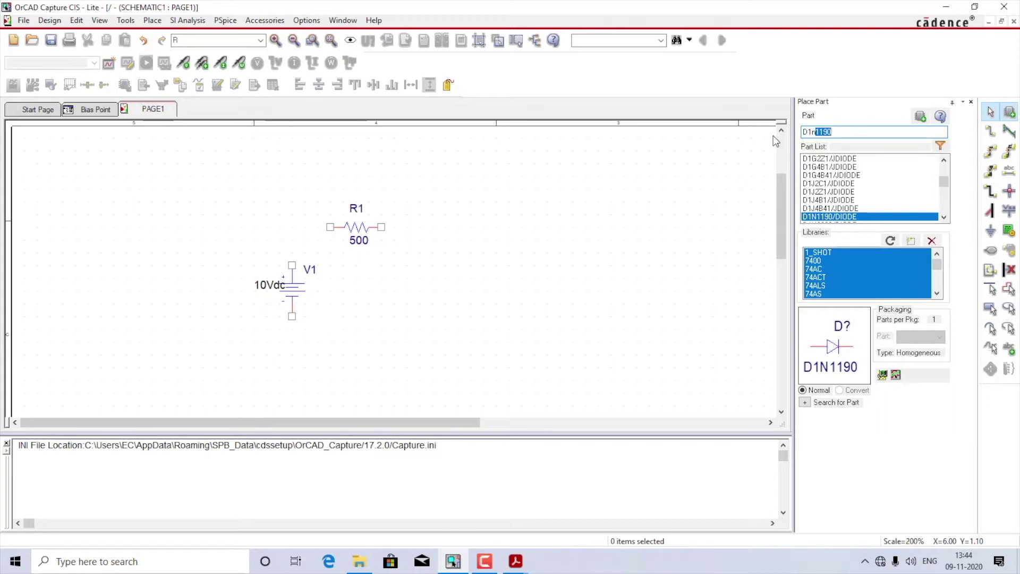
{"action": "type", "text": "4148"}
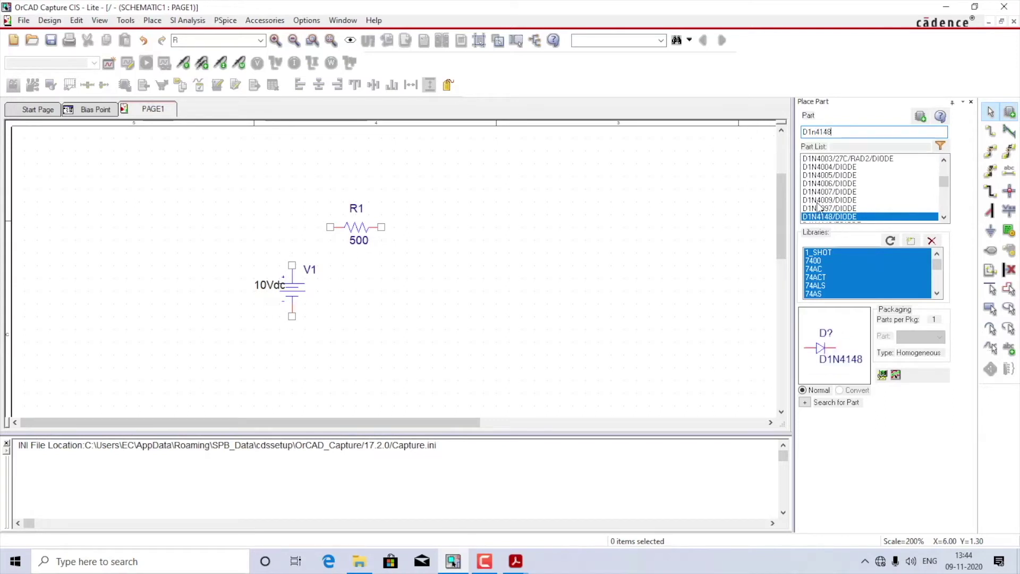
{"action": "double_click", "coordinate": [828, 216]}
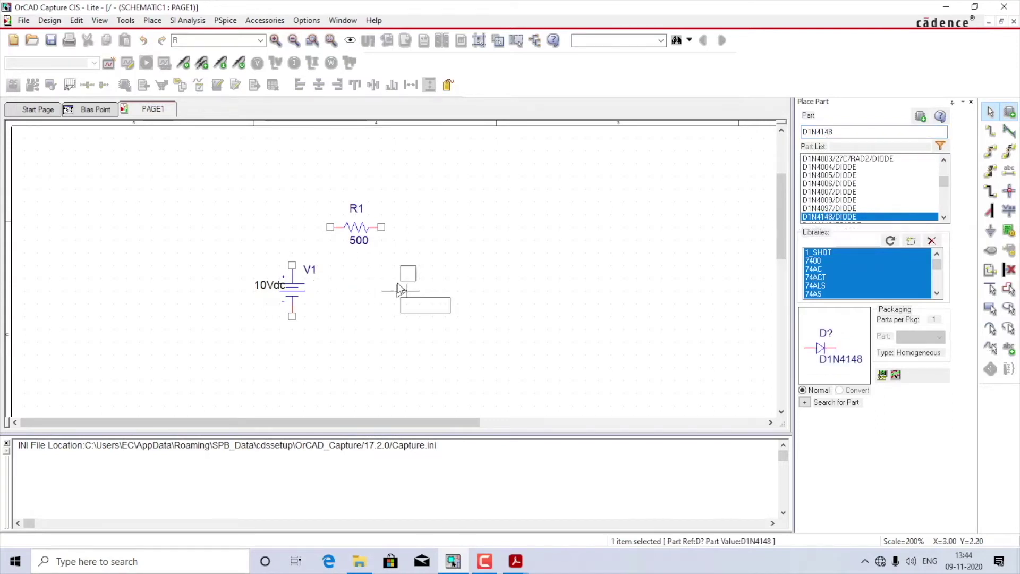
{"action": "key", "text": "r"}
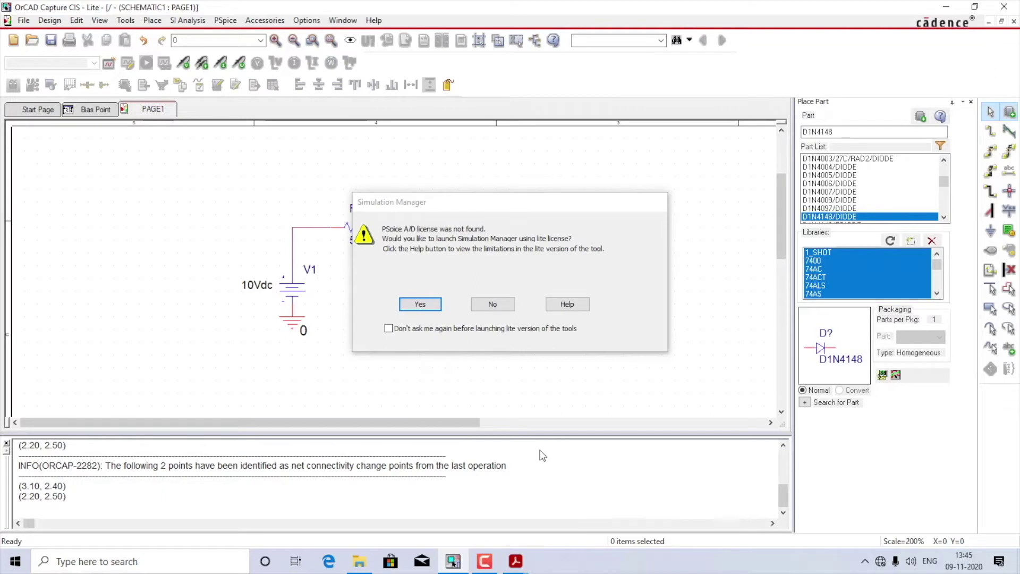
- Accept the lite license prompt and set the analysis type to Bias Point
{"action": "left_click", "coordinate": [419, 307]}
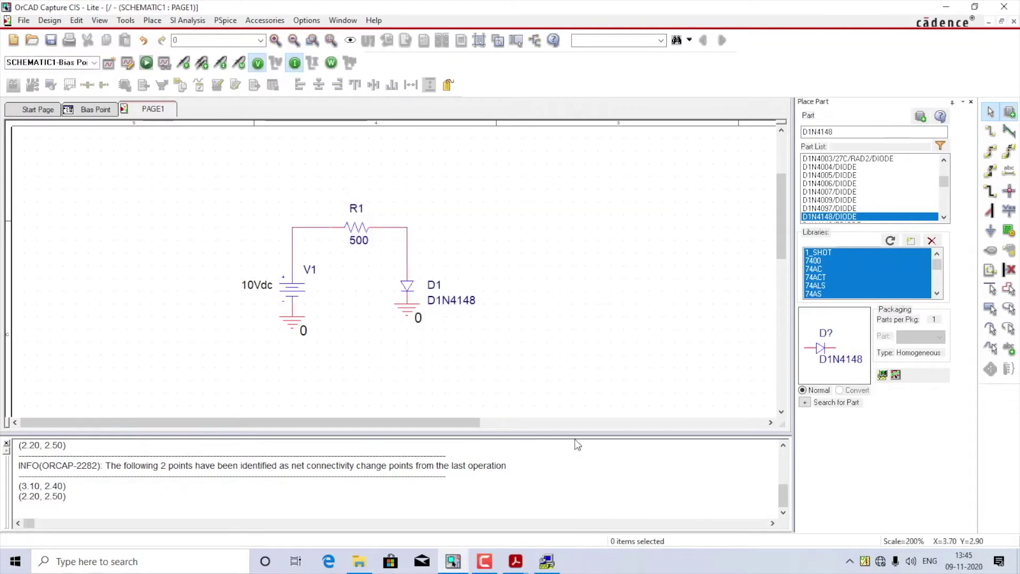
{"action": "mouse_move", "coordinate": [548, 566]}
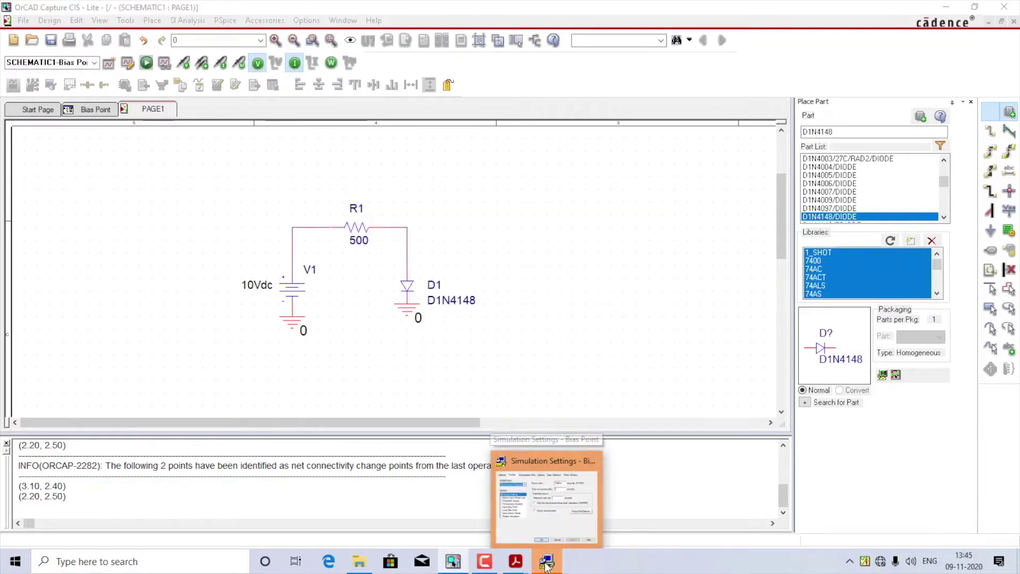
{"action": "left_click", "coordinate": [547, 457]}
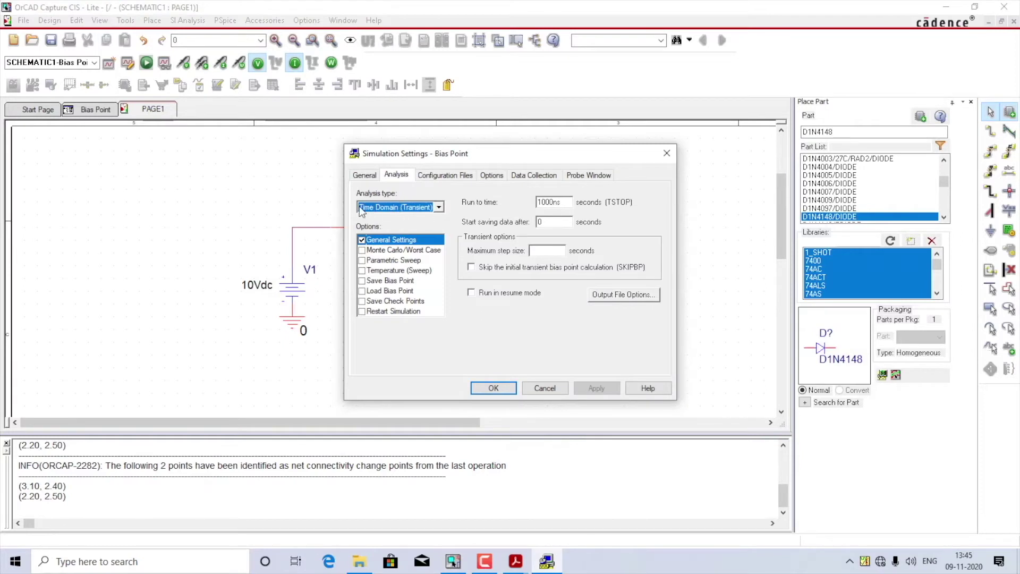
{"action": "left_click", "coordinate": [391, 210]}
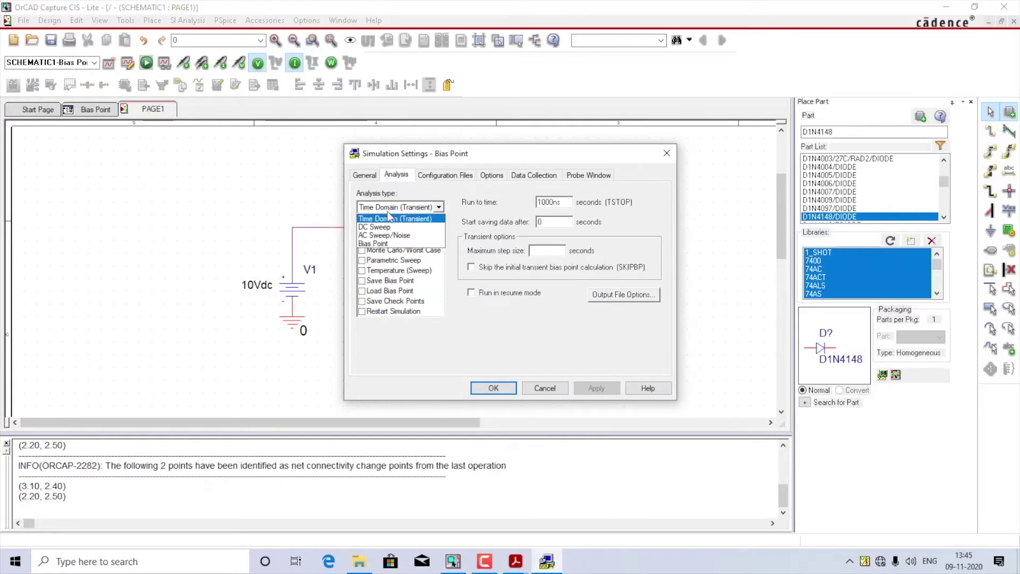
{"action": "left_click", "coordinate": [389, 243]}
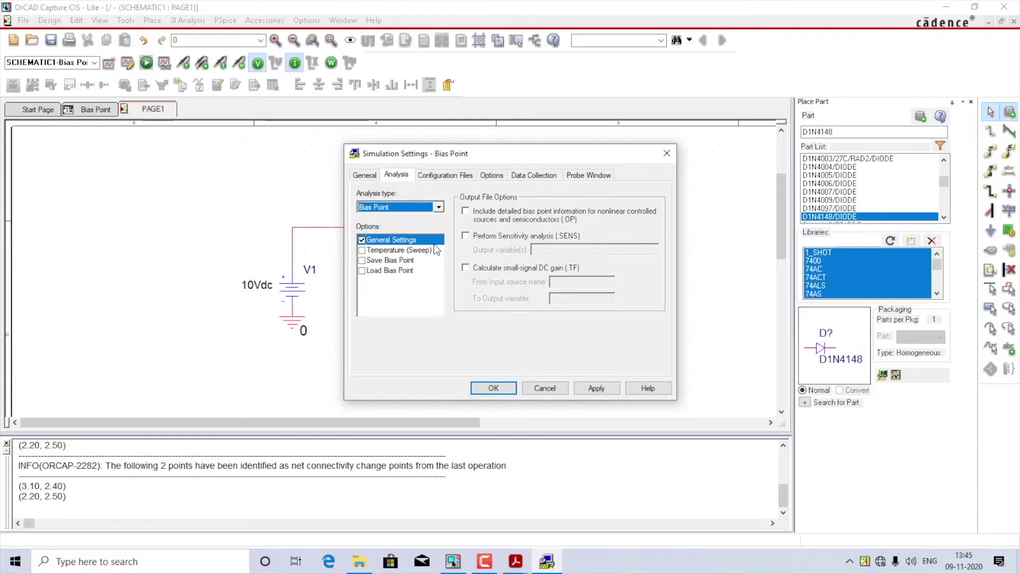
- Leave Save and Load Bias Point unchecked and apply the General Settings
{"action": "left_click", "coordinate": [362, 271]}
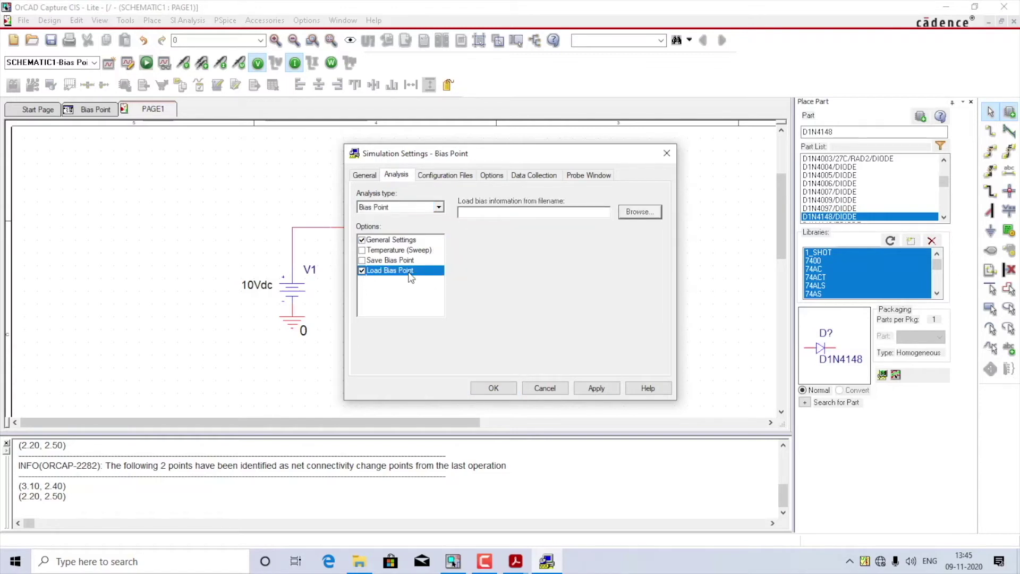
{"action": "left_click", "coordinate": [644, 213]}
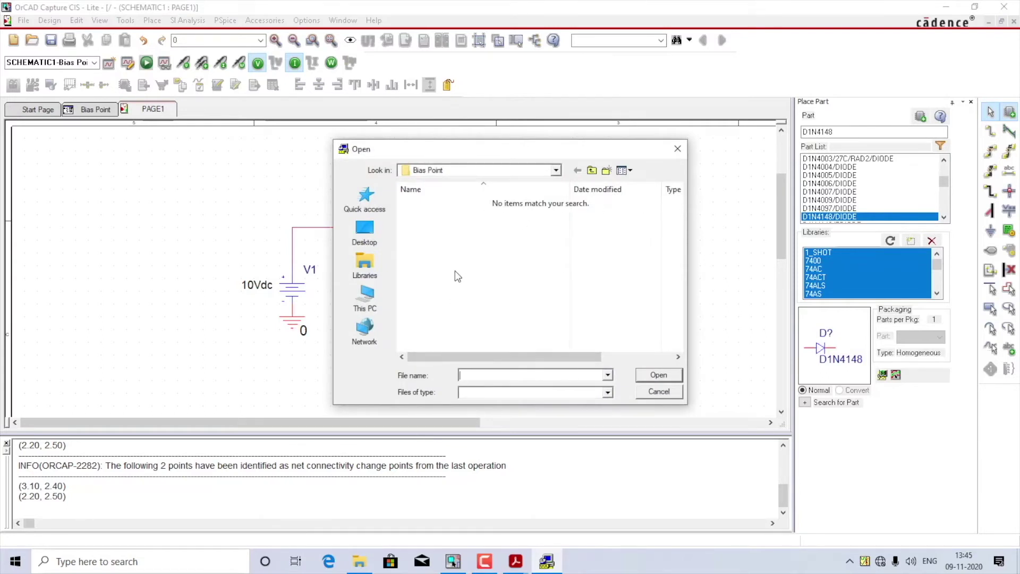
{"action": "left_click", "coordinate": [658, 393]}
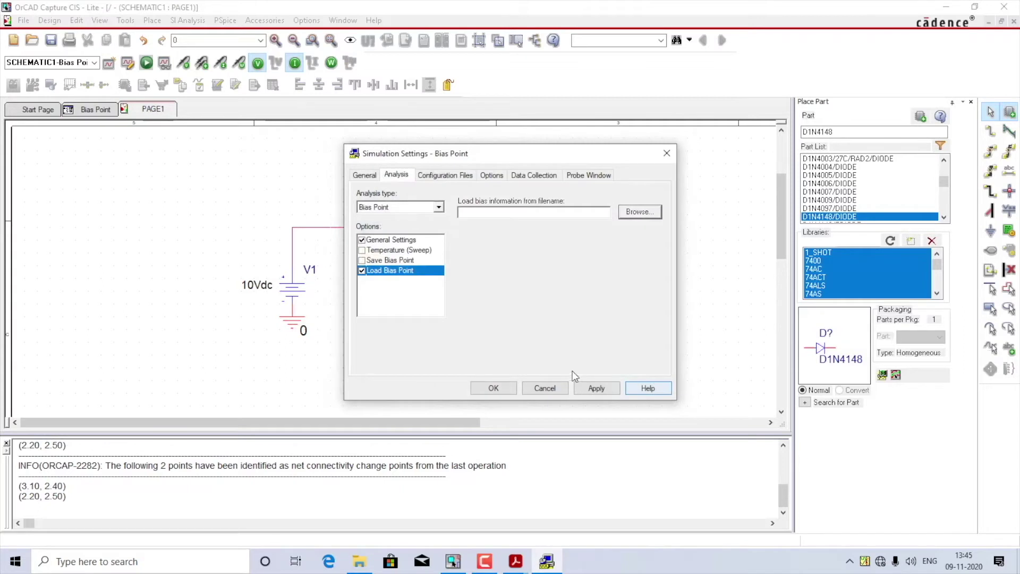
{"action": "left_click", "coordinate": [362, 261]}
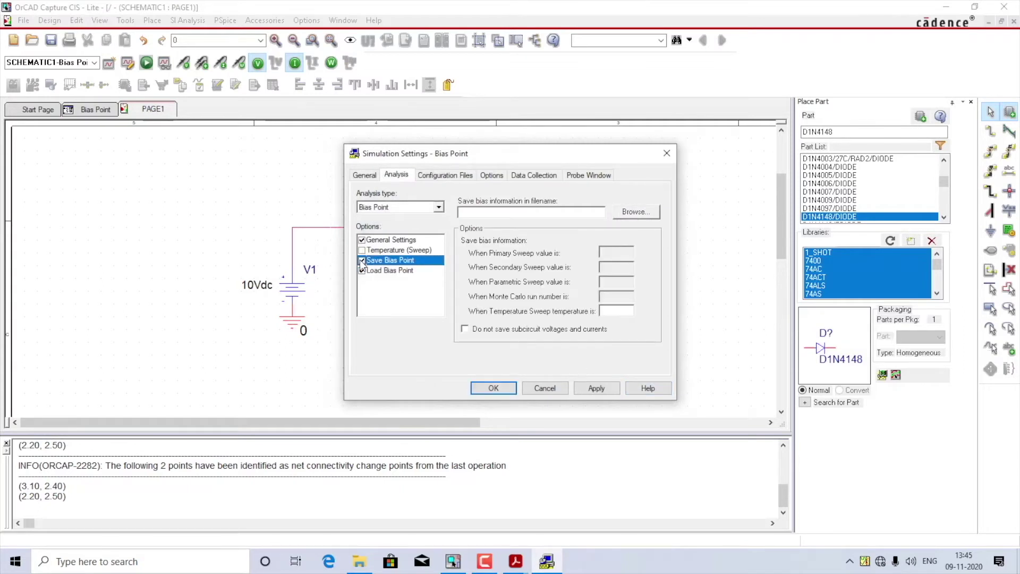
{"action": "left_click", "coordinate": [363, 270]}
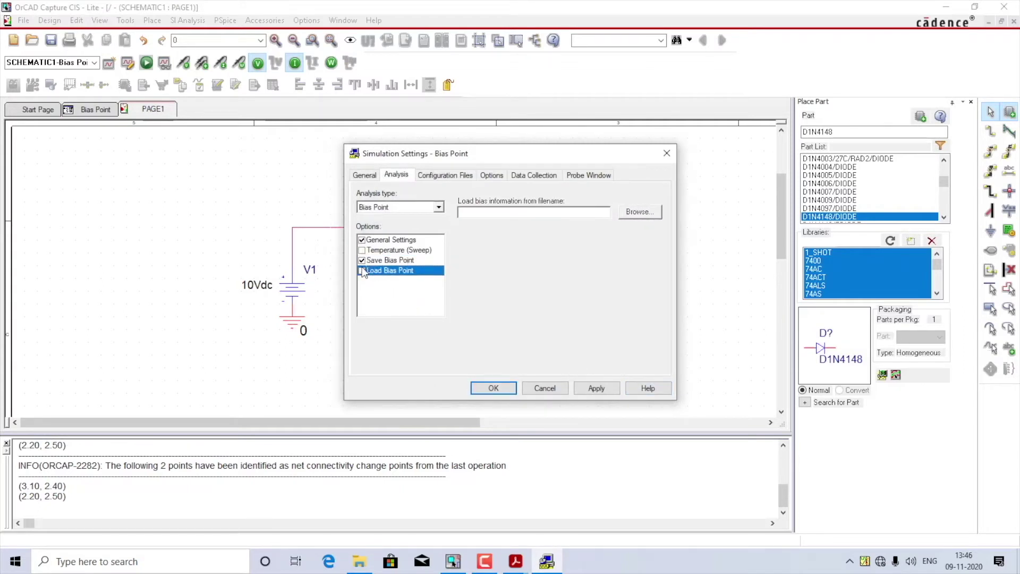
{"action": "left_click", "coordinate": [378, 262]}
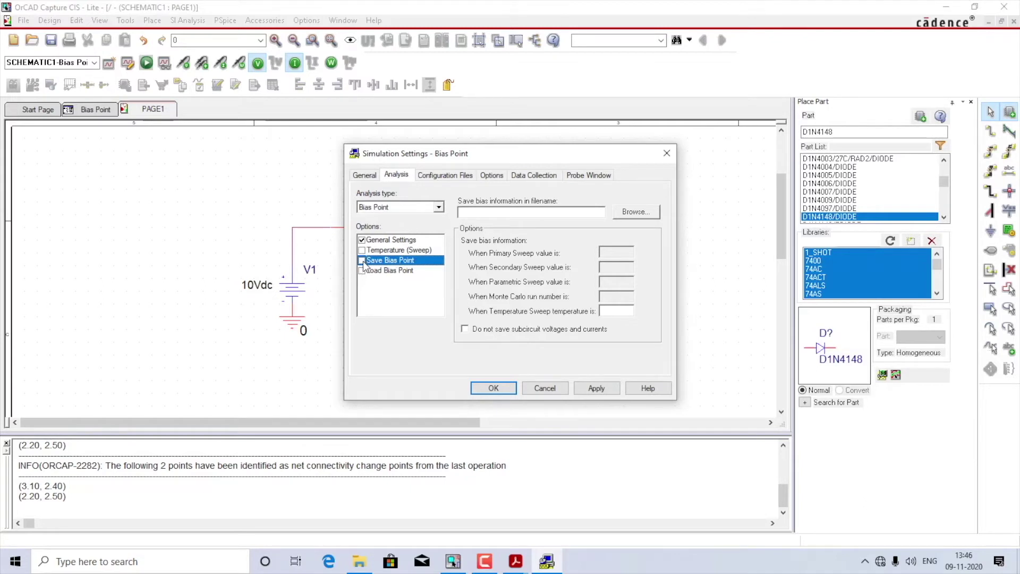
{"action": "left_click", "coordinate": [389, 241]}
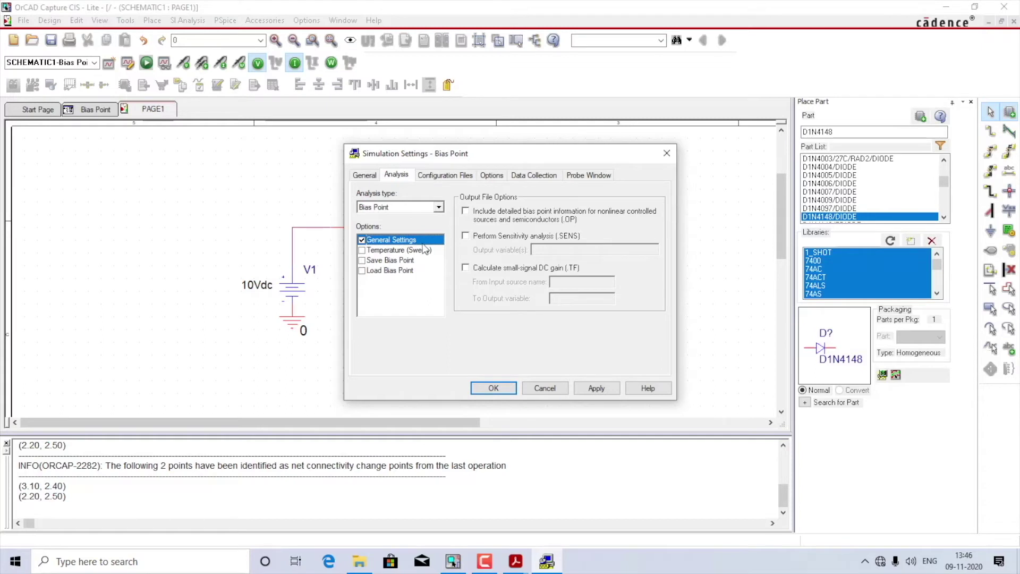
{"action": "left_click", "coordinate": [597, 388]}
{"action": "left_click", "coordinate": [481, 388]}
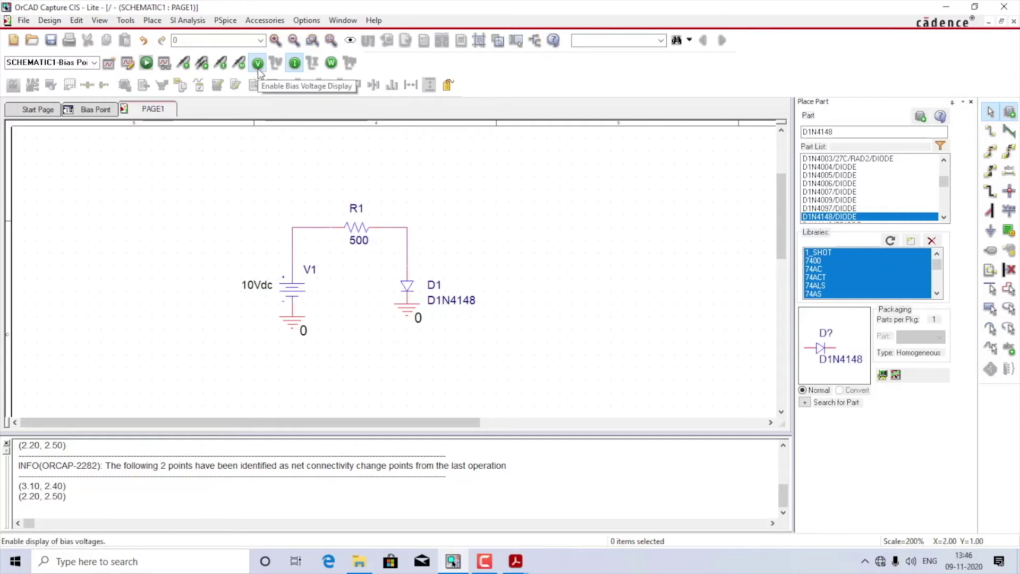
- Enable bias current and voltage display, then run the PSpice bias point simulation
{"action": "left_click", "coordinate": [292, 68]}
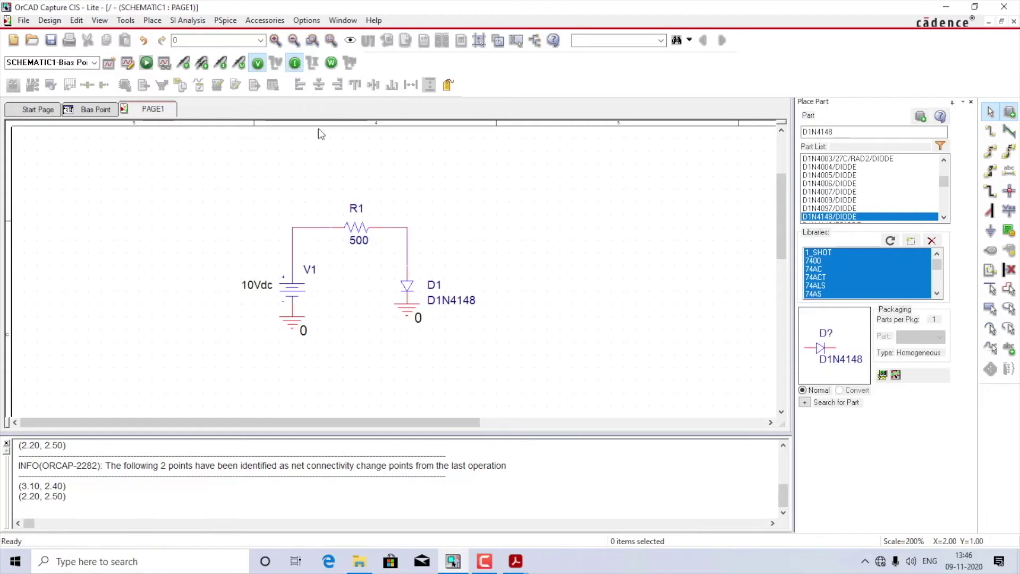
{"action": "left_click", "coordinate": [258, 68]}
{"action": "left_click", "coordinate": [145, 64]}
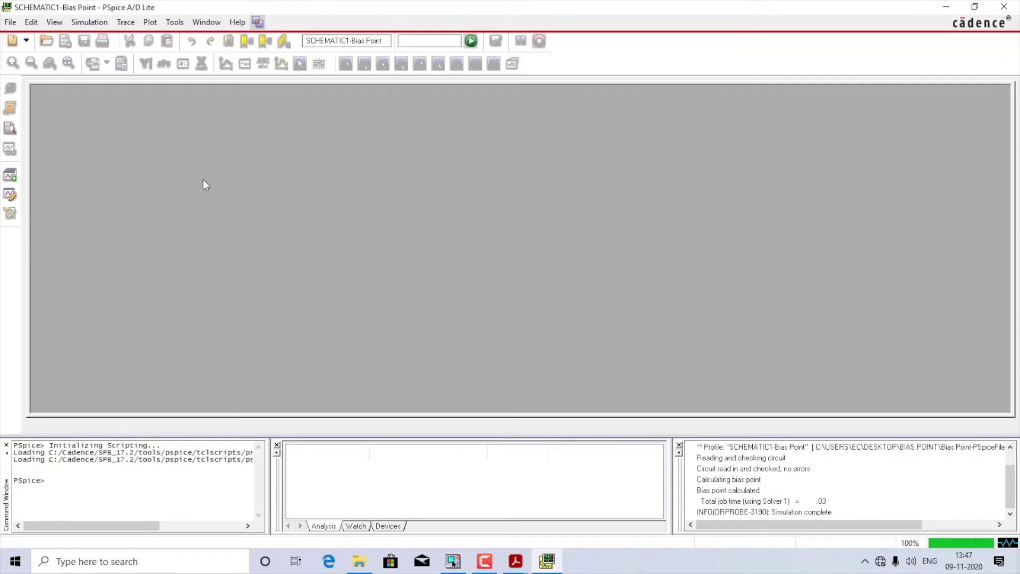
- Check PSpice's Trace and Window menus to get back to the schematic
{"action": "left_click", "coordinate": [126, 24]}
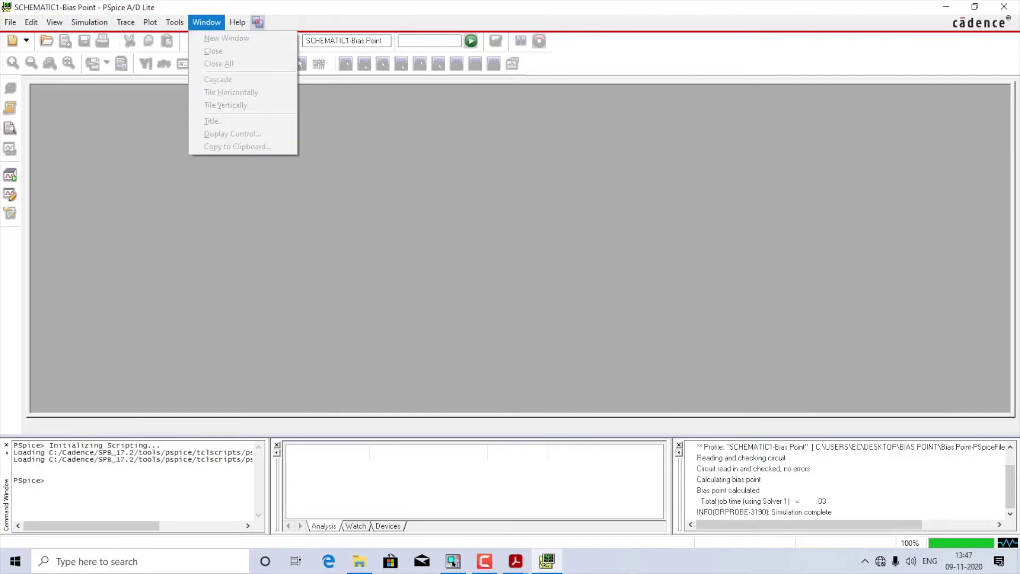
{"action": "left_click", "coordinate": [1010, 7]}
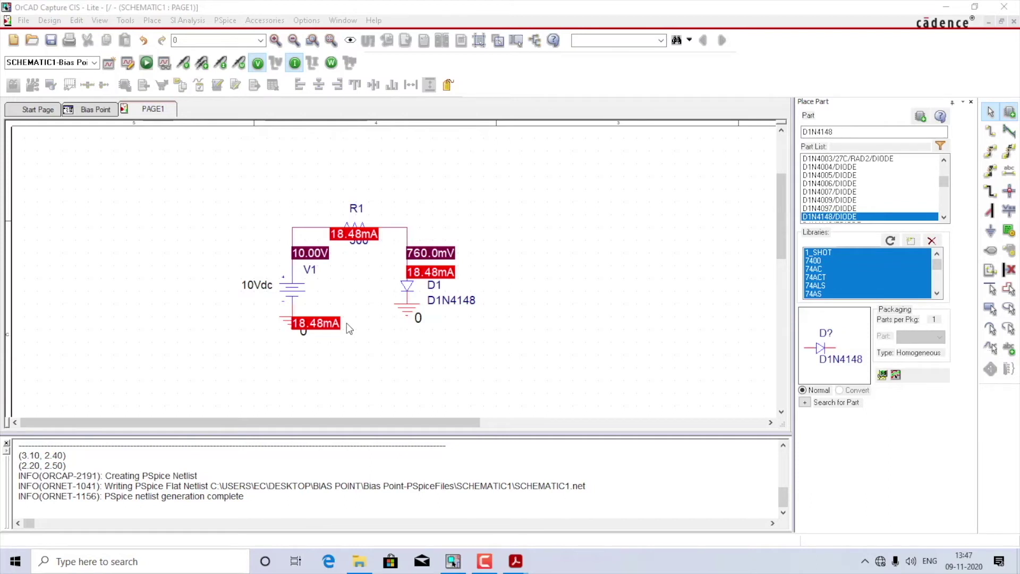
- Change the simulation profile to a linear DC Sweep of V1 from 0 to 10 in 0.01 steps
{"action": "left_click", "coordinate": [586, 249]}
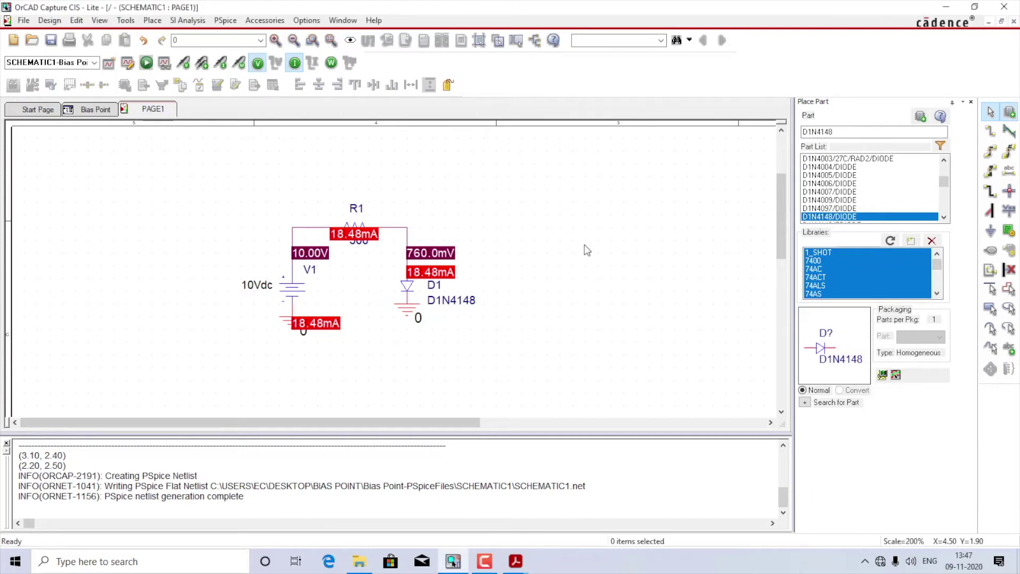
{"action": "left_click", "coordinate": [225, 20]}
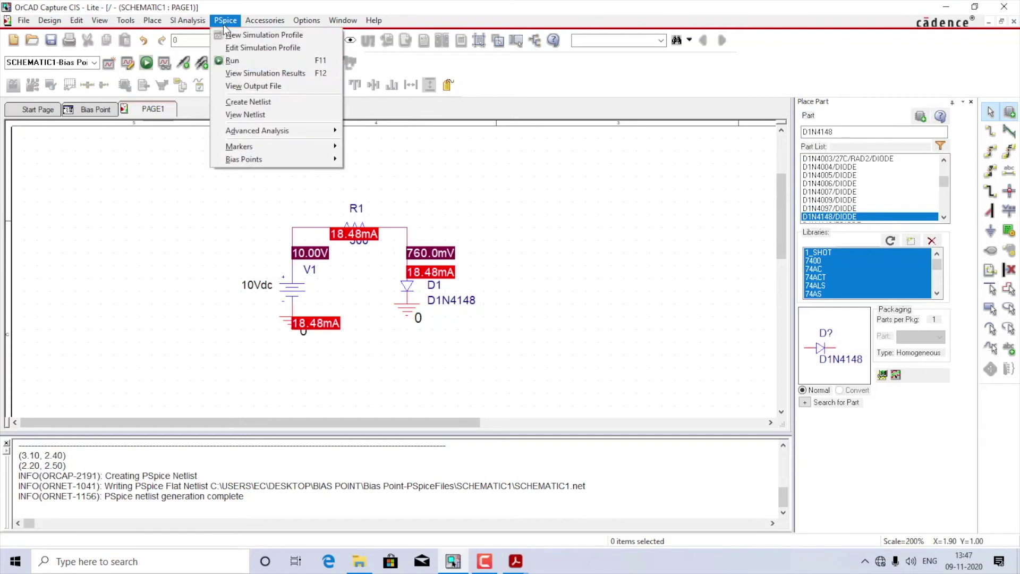
{"action": "left_click", "coordinate": [239, 51]}
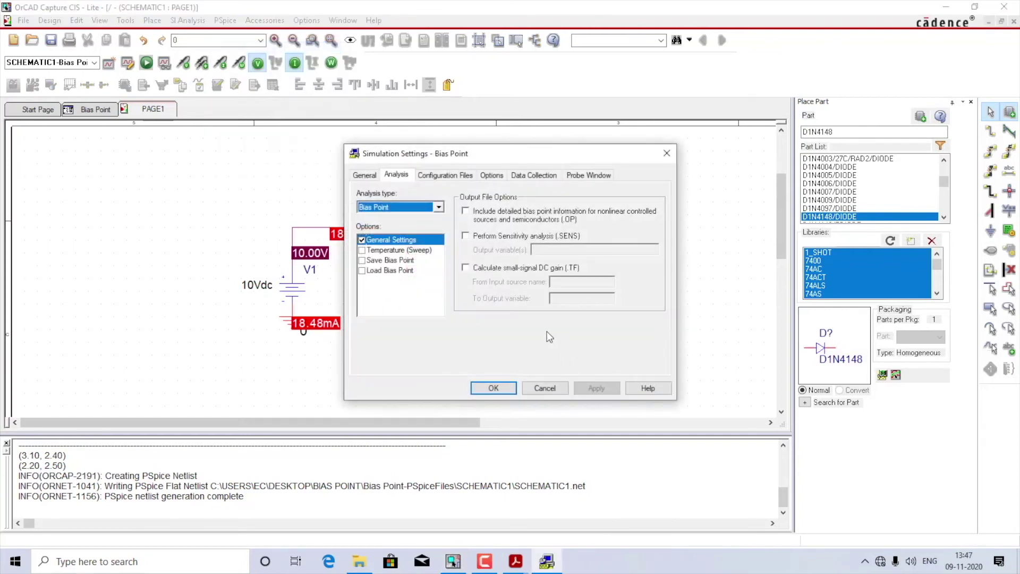
{"action": "left_click", "coordinate": [412, 210]}
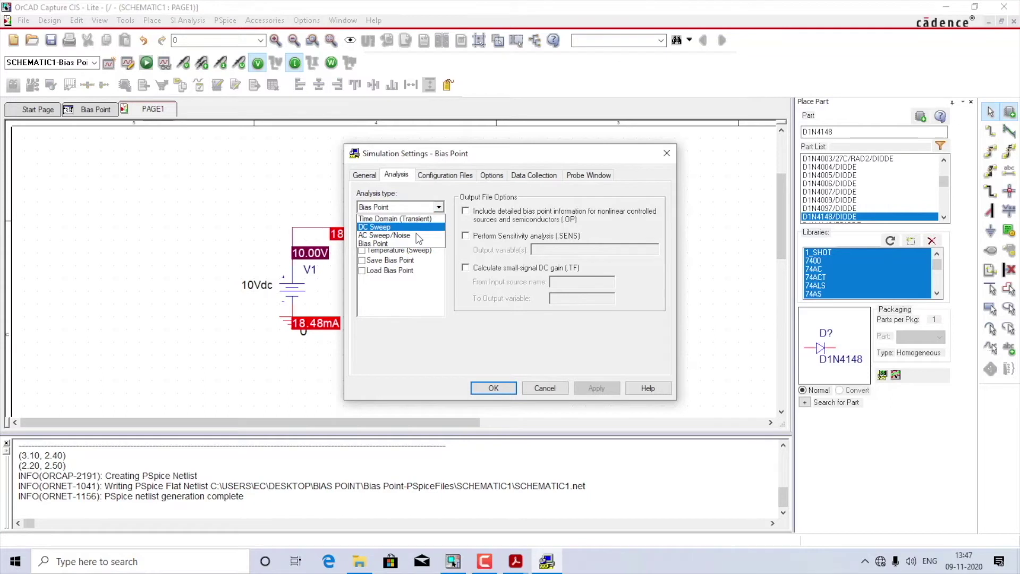
{"action": "left_click", "coordinate": [416, 227]}
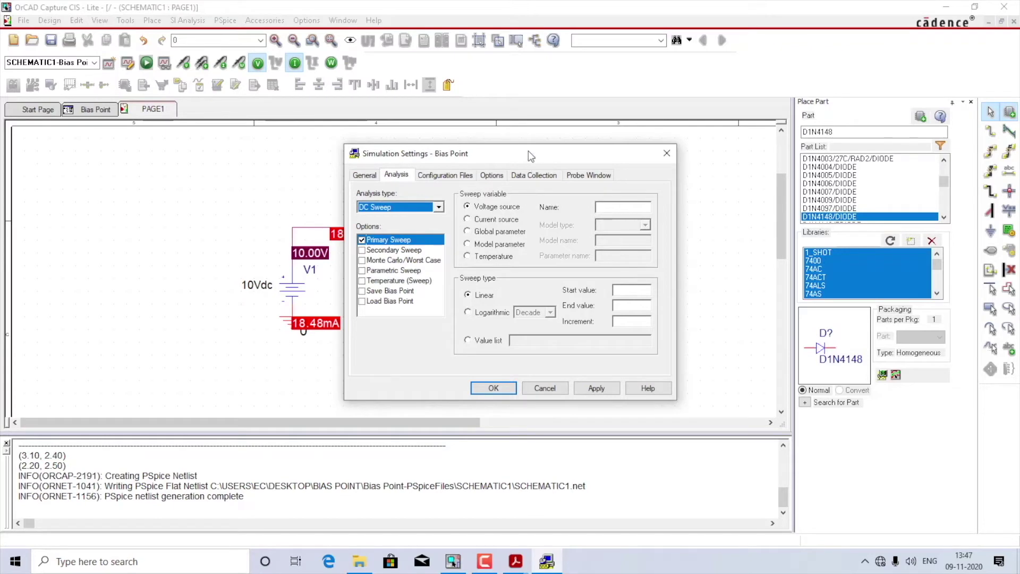
{"action": "left_click_drag", "start_coordinate": [528, 151], "coordinate": [684, 146]}
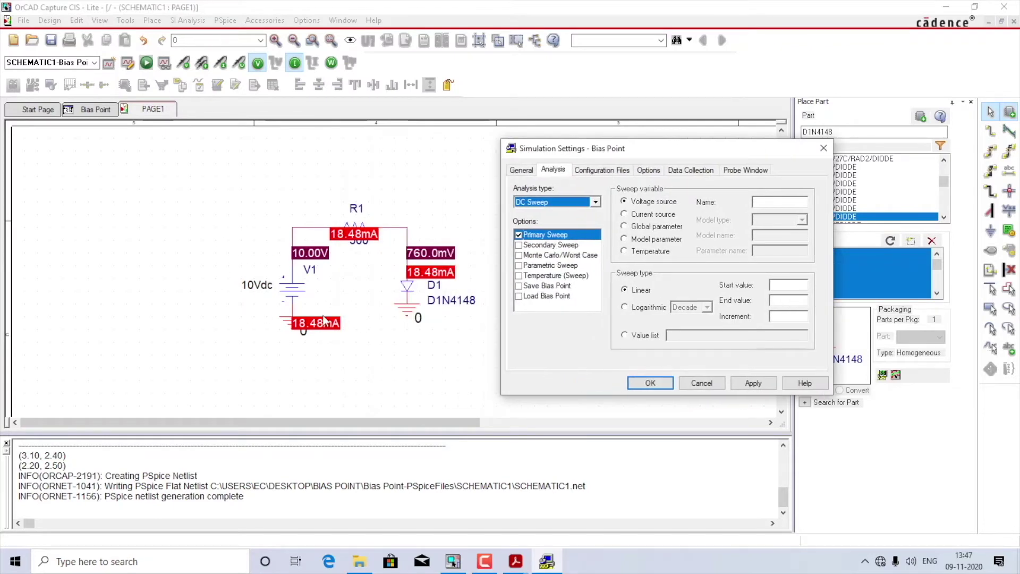
{"action": "left_click", "coordinate": [775, 203]}
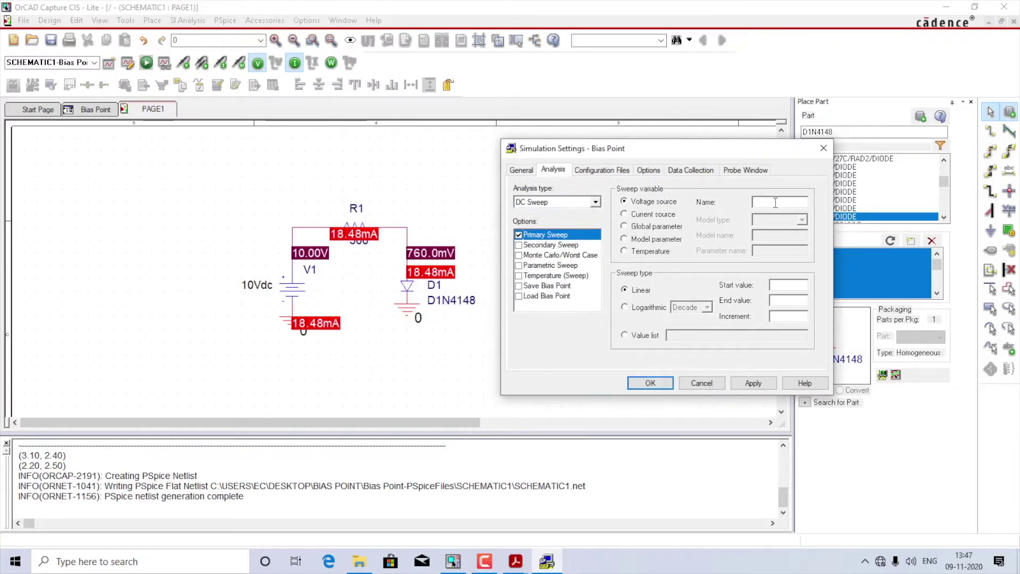
{"action": "left_click", "coordinate": [791, 287]}
{"action": "left_click", "coordinate": [653, 383]}
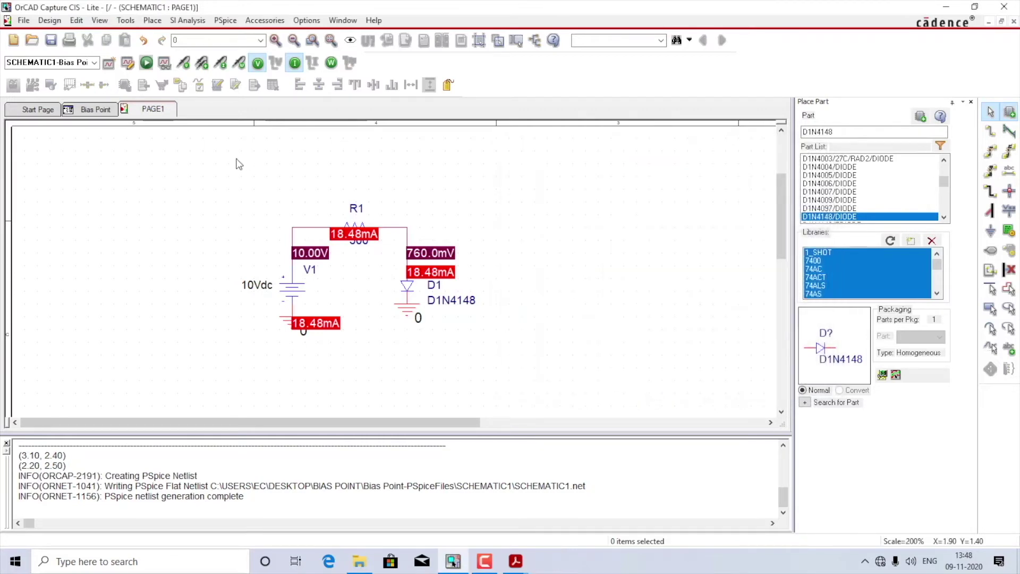
- Run the DC sweep and plot the I(D1) trace against V_V1
{"action": "left_click", "coordinate": [146, 63]}
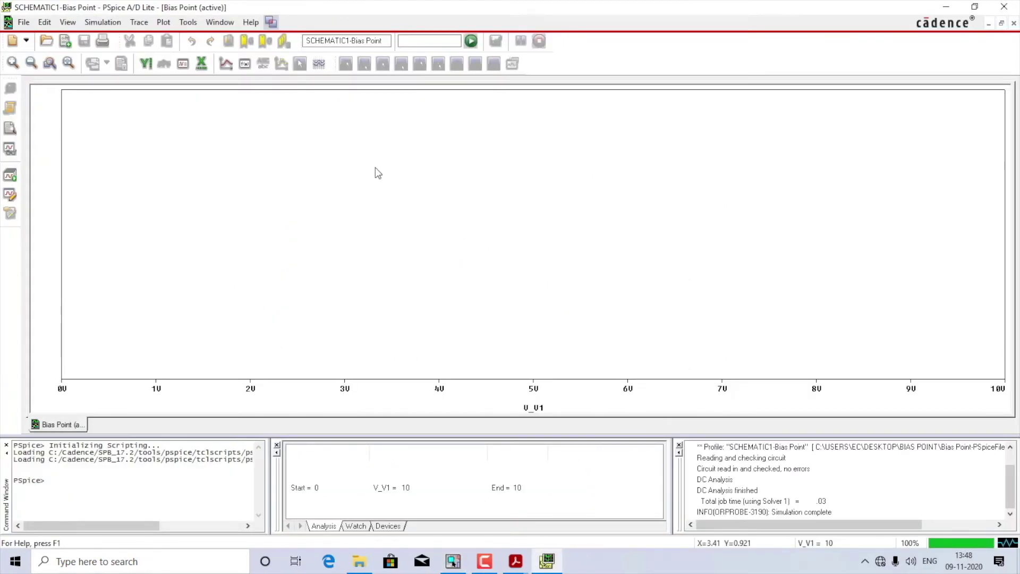
{"action": "left_click", "coordinate": [139, 21]}
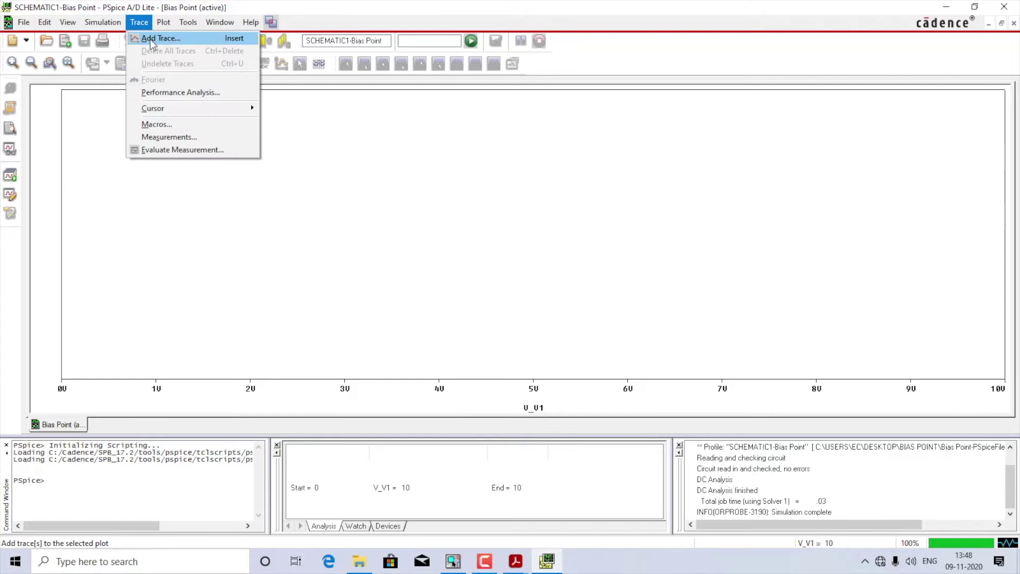
{"action": "left_click", "coordinate": [157, 39]}
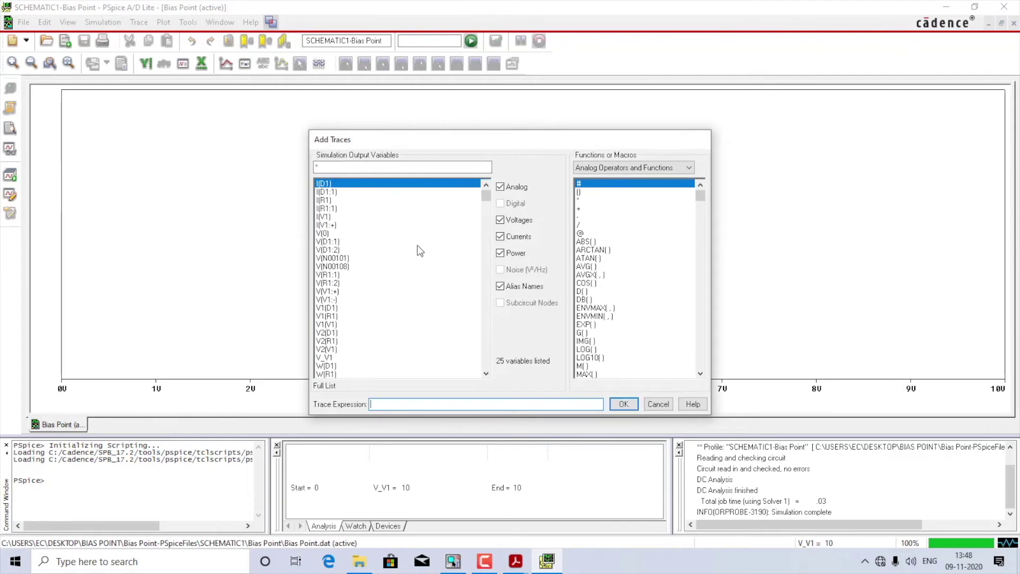
{"action": "left_click", "coordinate": [333, 185]}
{"action": "left_click", "coordinate": [621, 403]}
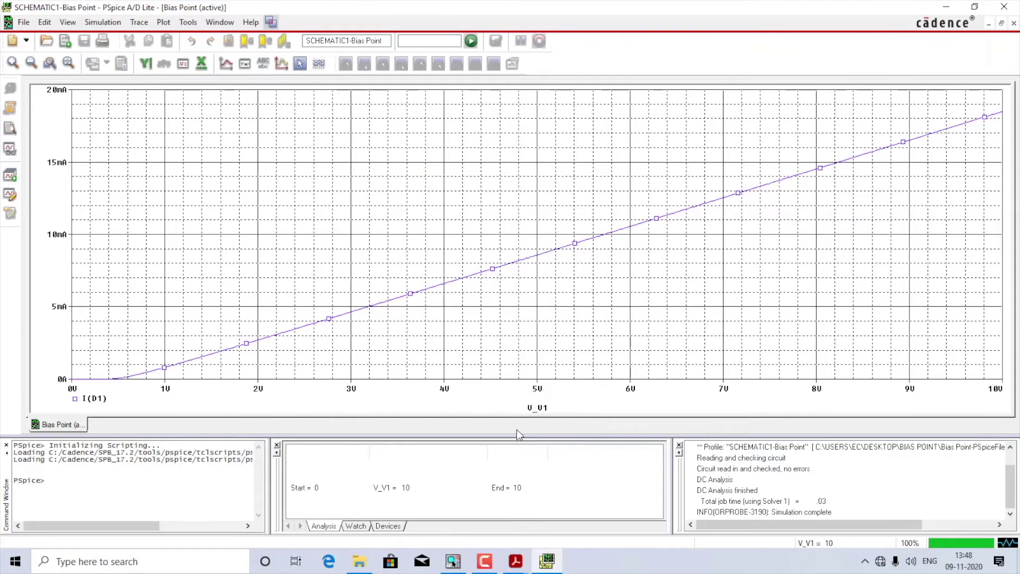
{"action": "double_click", "coordinate": [535, 391]}
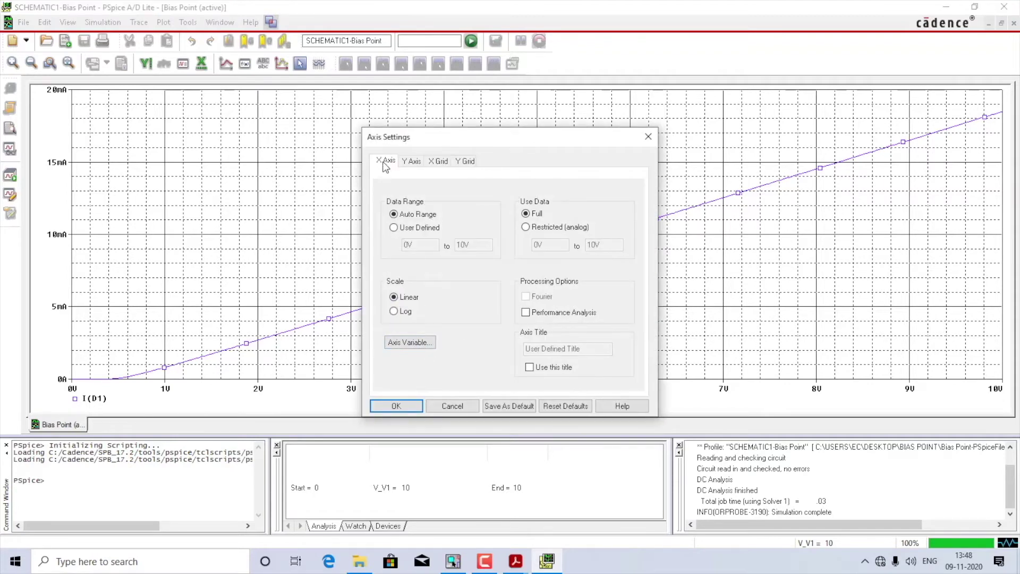
- Set the X-axis variable to V(D1:1) so I(D1) plots against diode voltage
{"action": "left_click", "coordinate": [397, 341]}
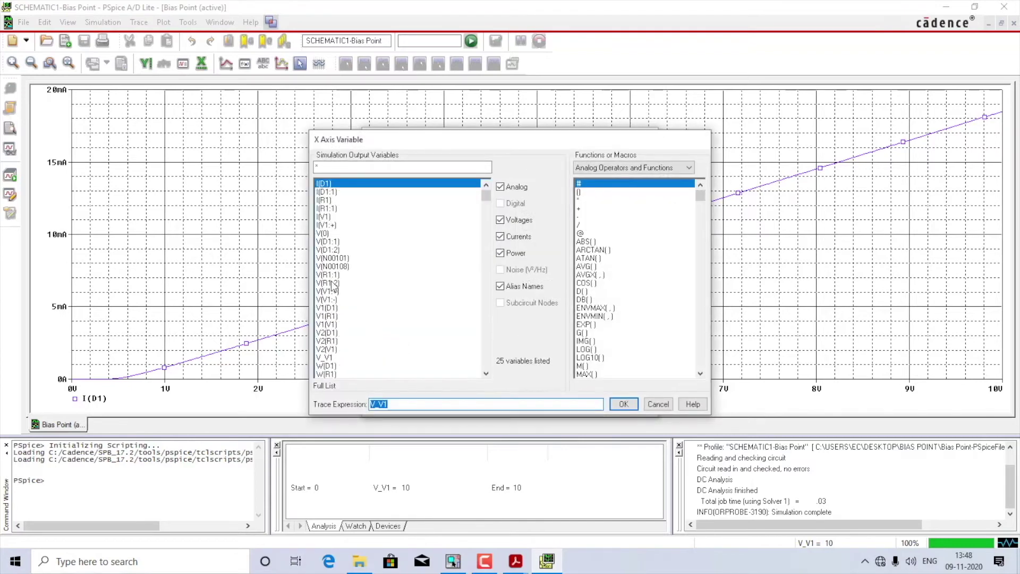
{"action": "left_click", "coordinate": [332, 242]}
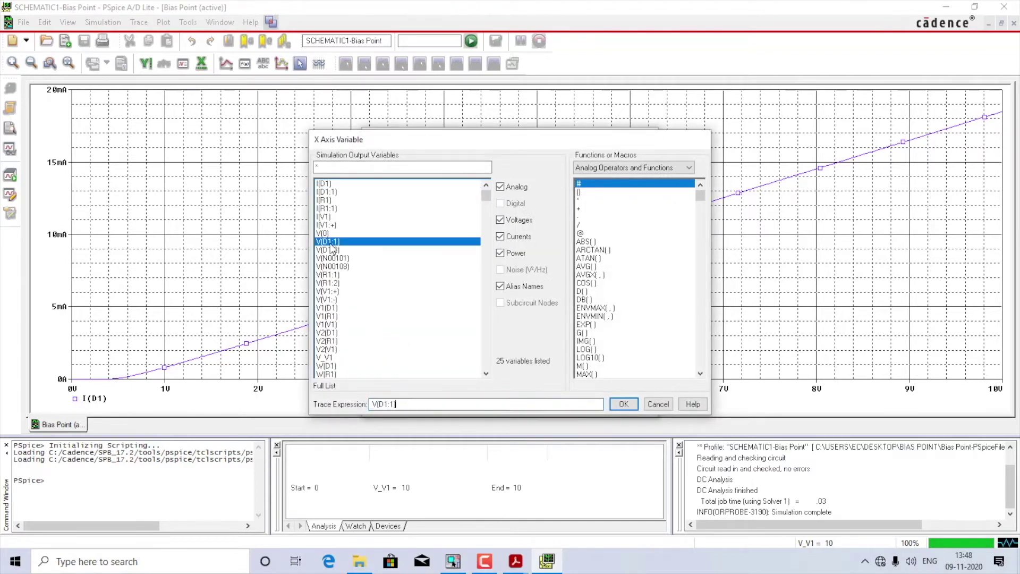
{"action": "left_click", "coordinate": [624, 404]}
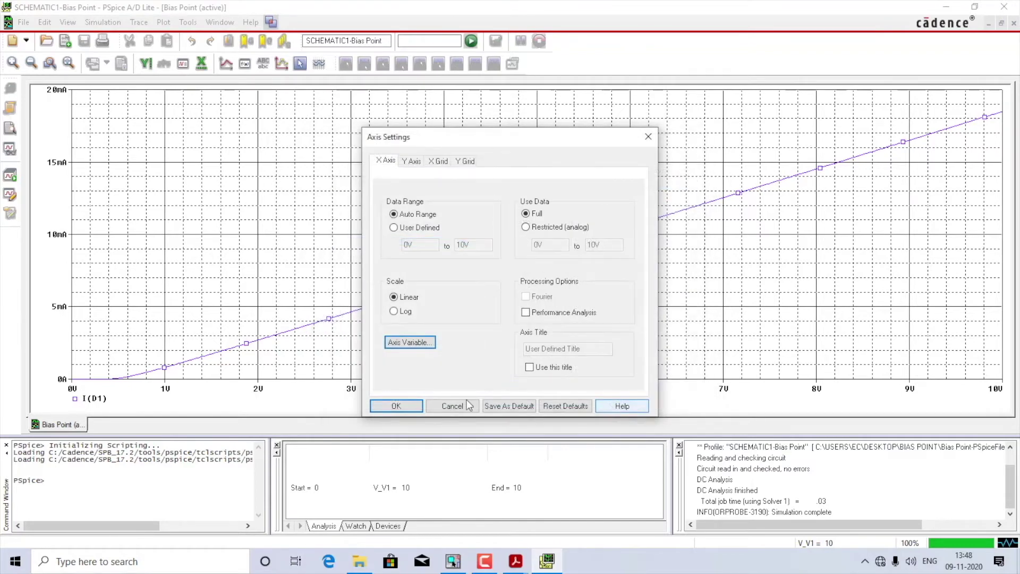
{"action": "left_click", "coordinate": [409, 407]}
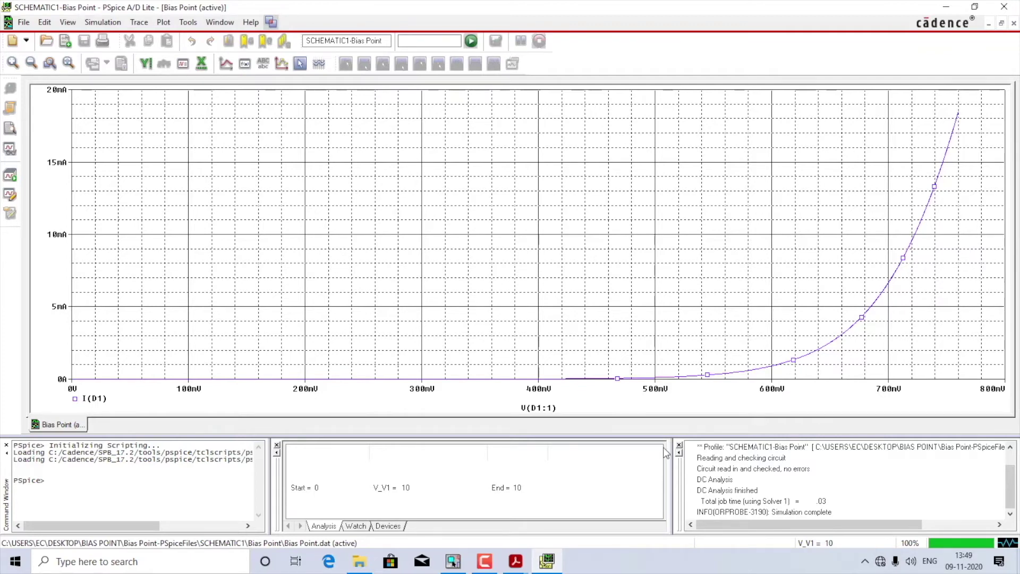
- Switch from the diode plot to the Pspice Workshop Session 1.pdf document in Acrobat
{"action": "left_click", "coordinate": [453, 564]}
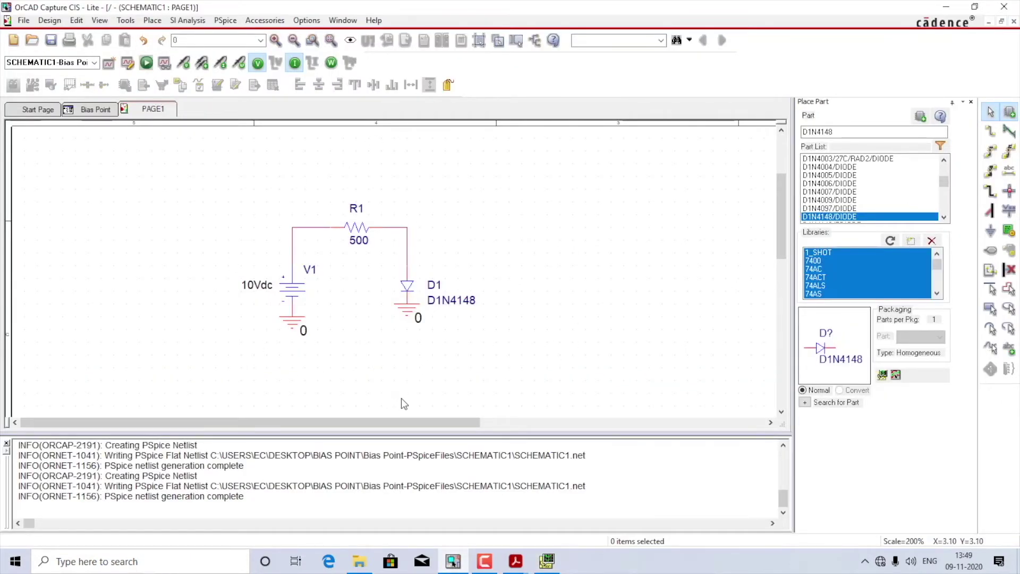
{"action": "left_click", "coordinate": [538, 562]}
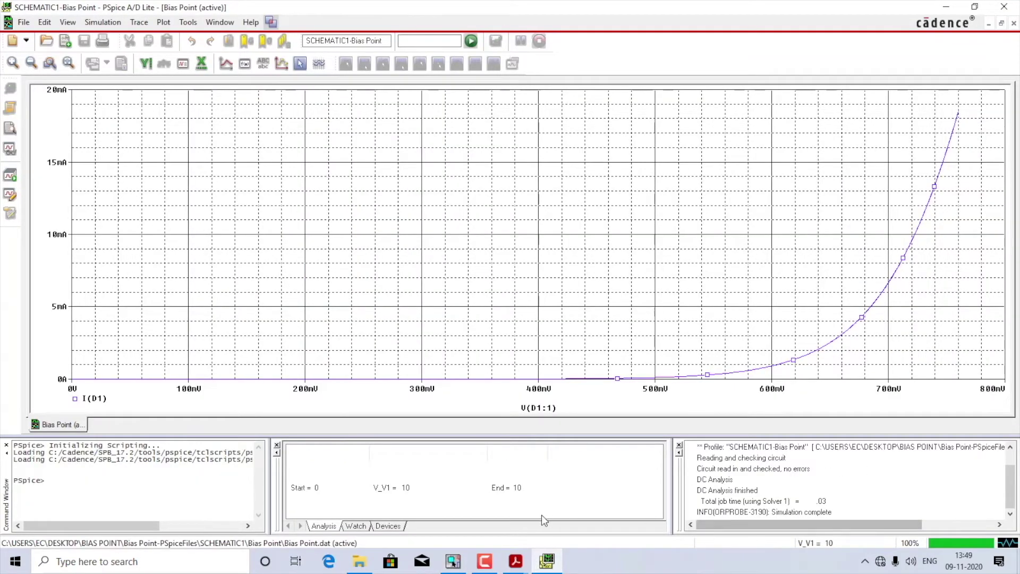
{"action": "mouse_move", "coordinate": [516, 562]}
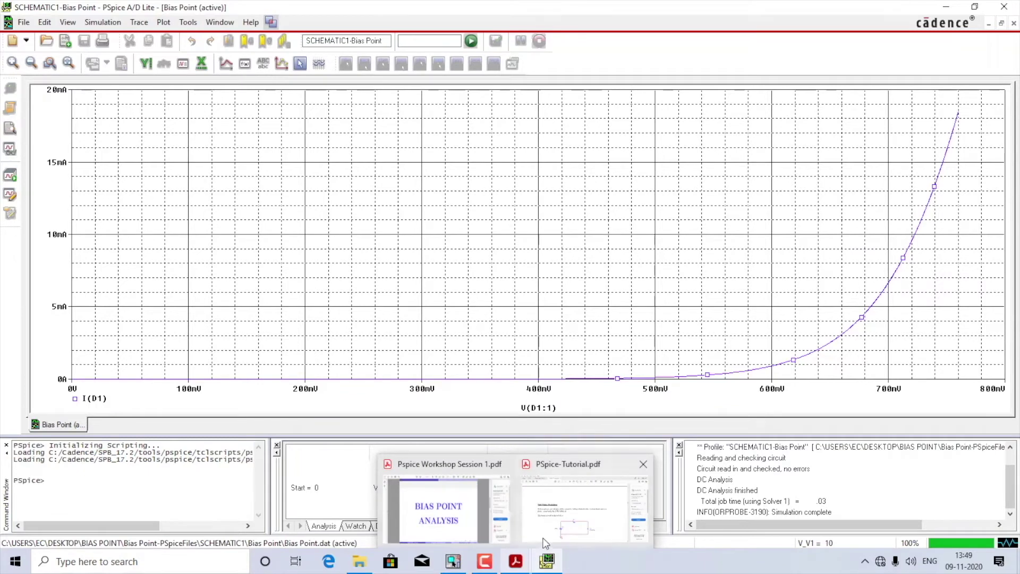
{"action": "left_click", "coordinate": [435, 508]}
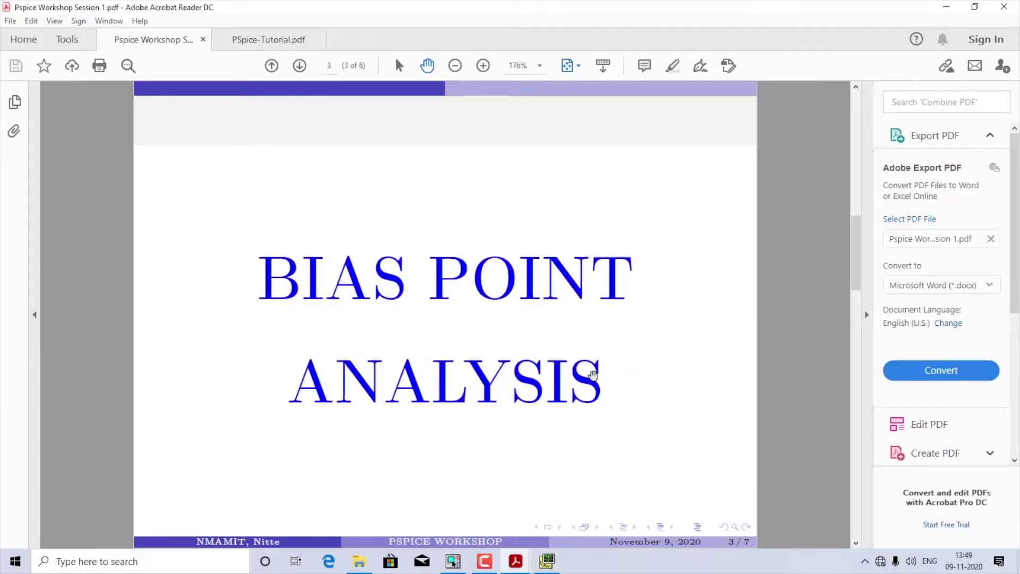
- Scroll to the KVL load-line slide, compare it with the schematic, then return to the PSpice plot
{"action": "scroll", "coordinate": [593, 375], "scroll_direction": "down", "scroll_amount": 2}
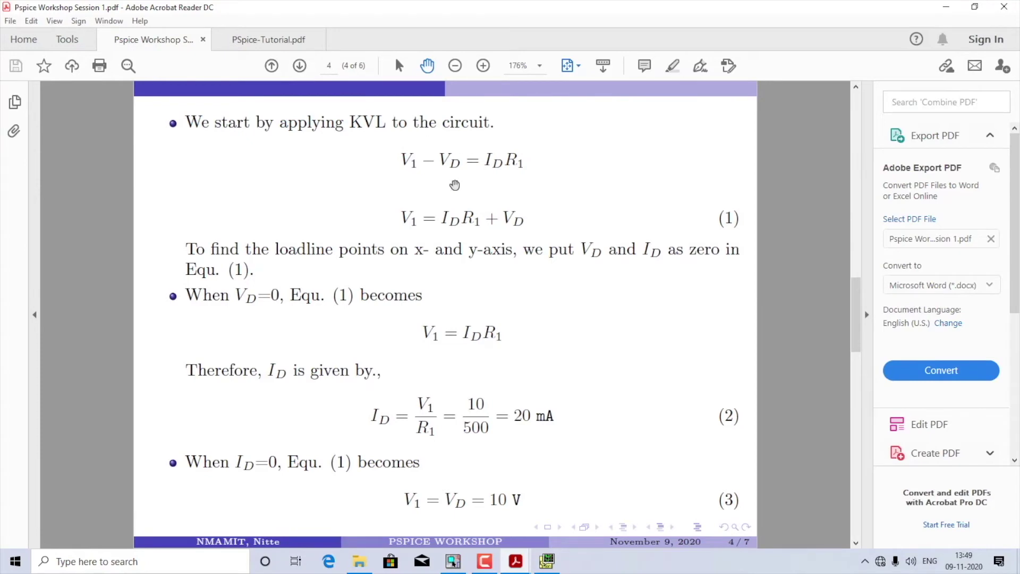
{"action": "left_click", "coordinate": [453, 561]}
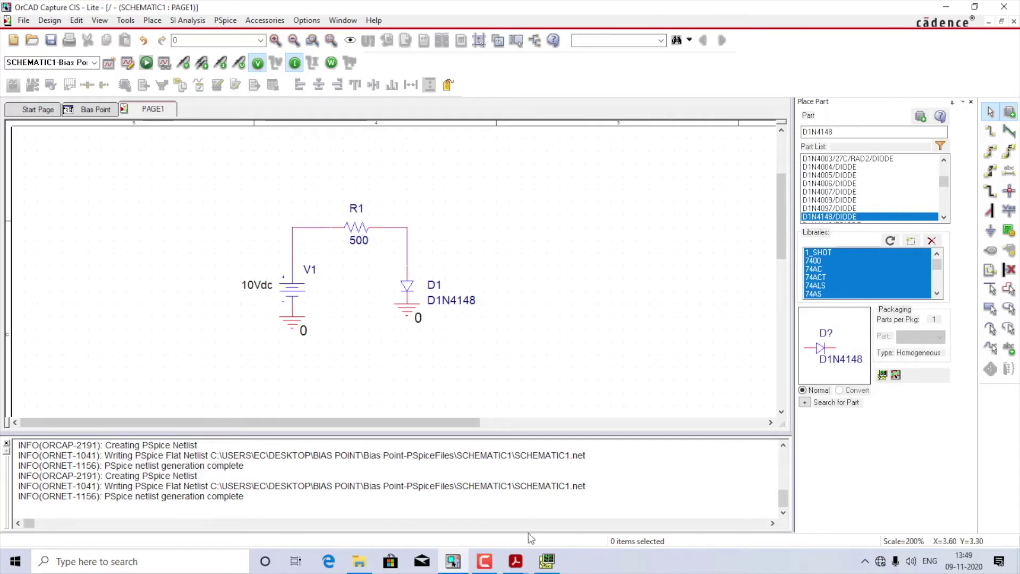
{"action": "mouse_move", "coordinate": [518, 562]}
{"action": "left_click", "coordinate": [470, 509]}
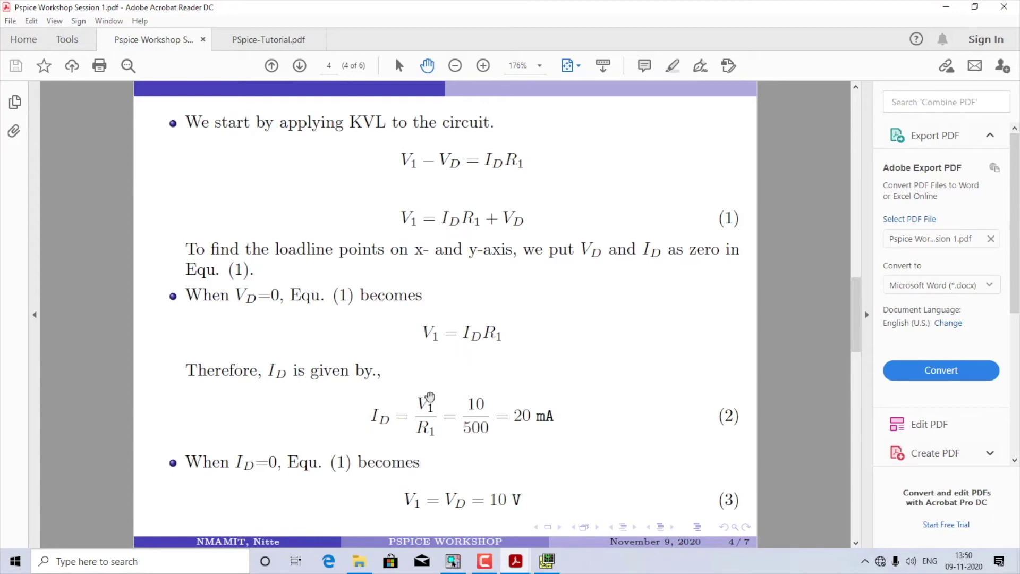
{"action": "left_click", "coordinate": [452, 561]}
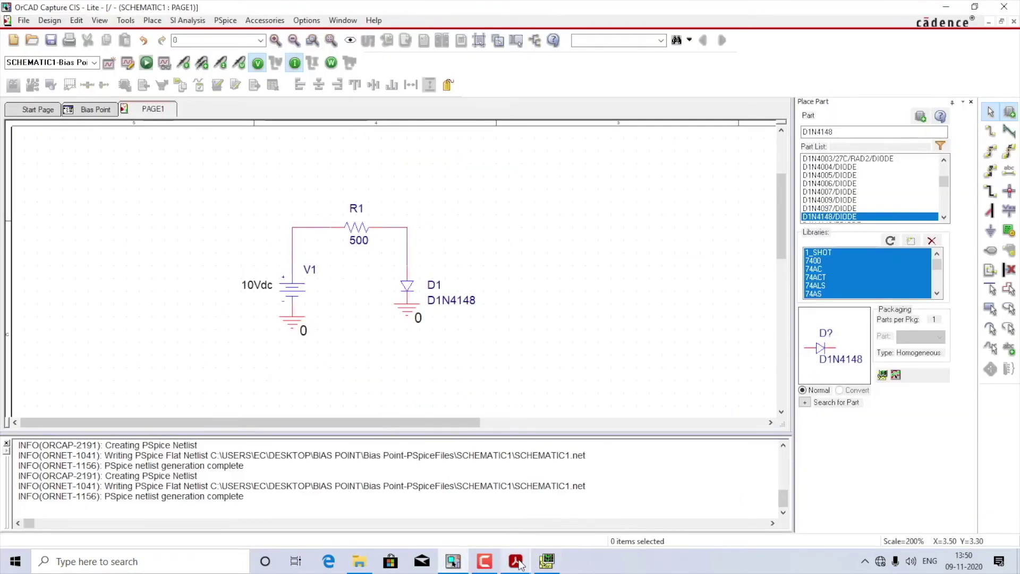
{"action": "left_click", "coordinate": [439, 510]}
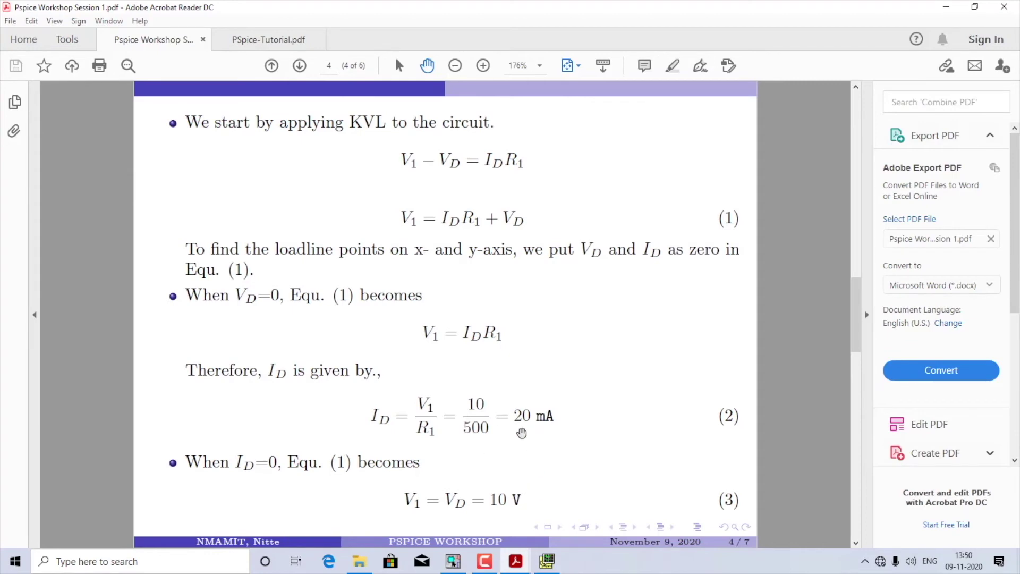
{"action": "left_click", "coordinate": [547, 561]}
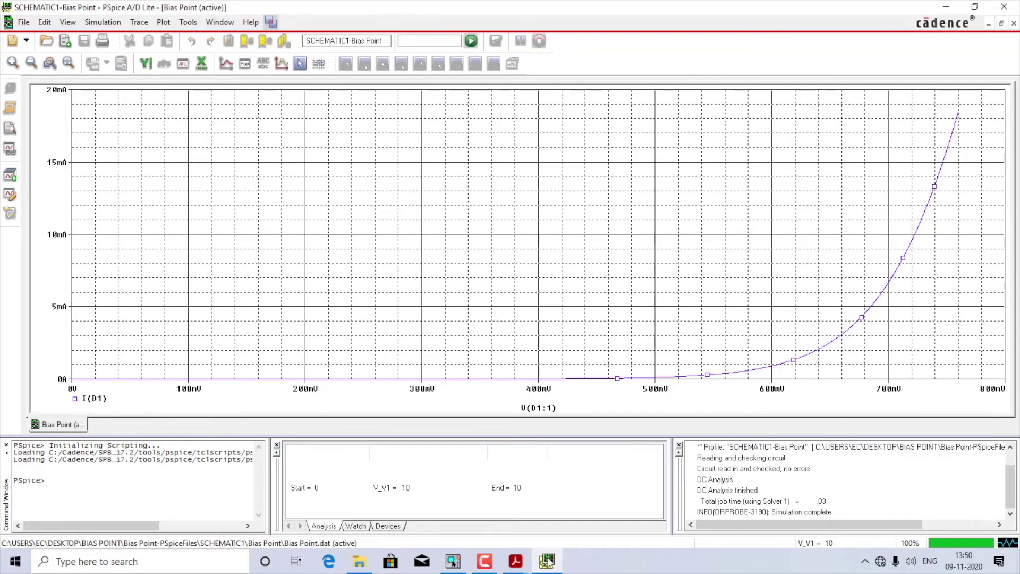
- Move between the workshop PDF and the PSpice plot, ending on the PDF's slope −1/500 slide
{"action": "mouse_move", "coordinate": [515, 560]}
{"action": "left_click", "coordinate": [464, 508]}
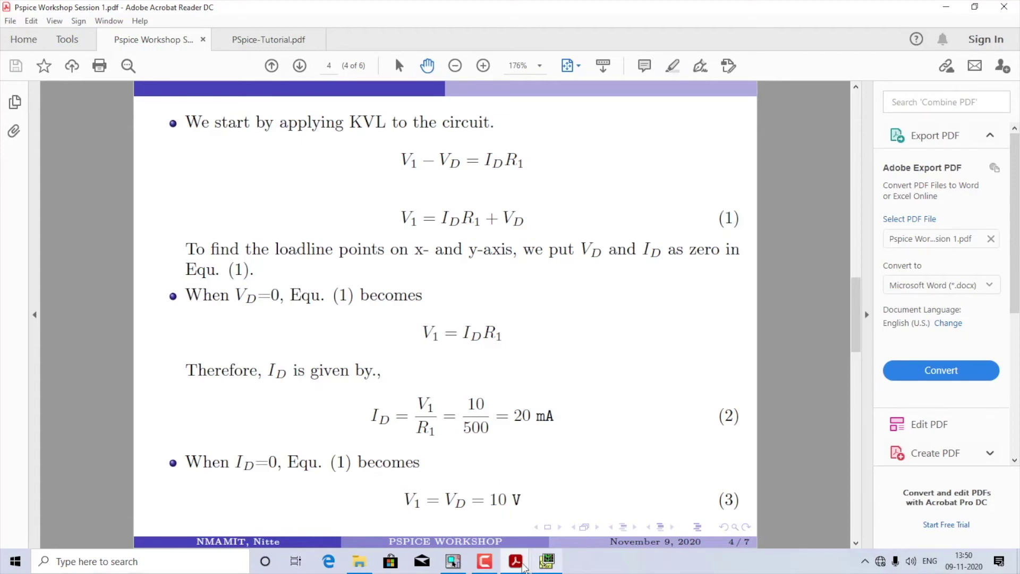
{"action": "left_click", "coordinate": [546, 563]}
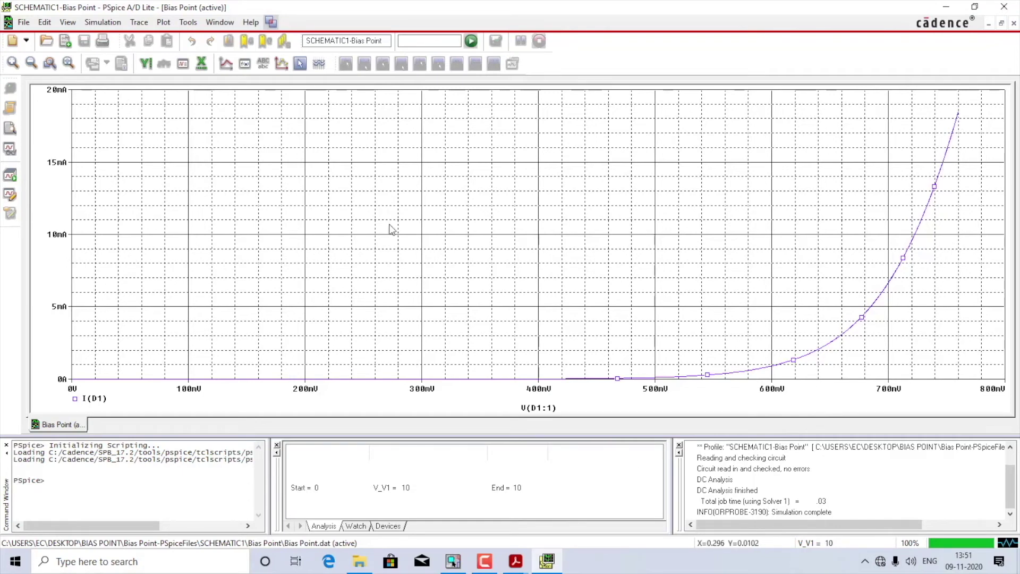
{"action": "key", "text": "alt+Tab"}
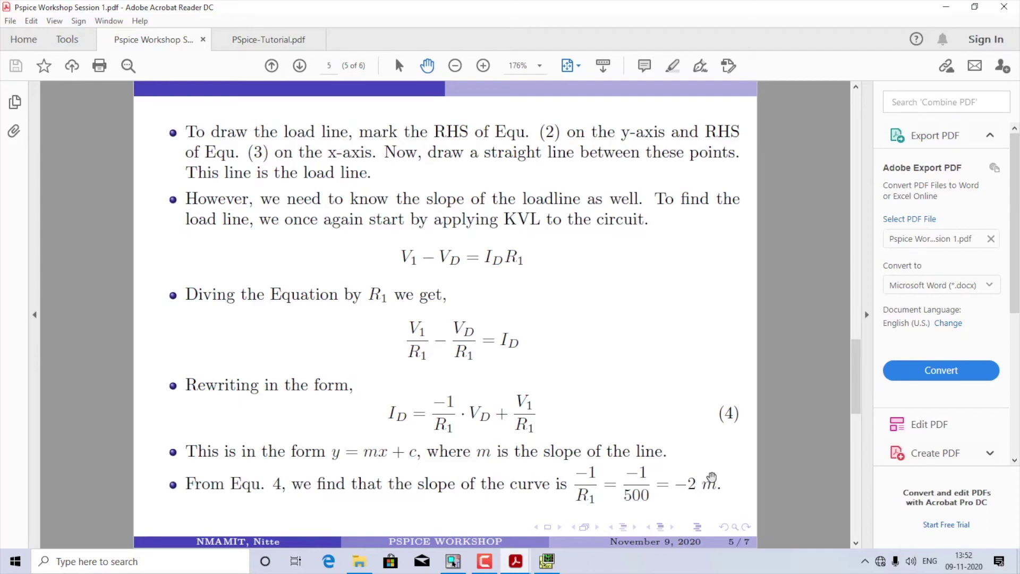
- Scroll to the page-6 load-line expression slide and bring the PSpice diode plot back
{"action": "scroll", "coordinate": [712, 477], "scroll_direction": "down", "scroll_amount": 2}
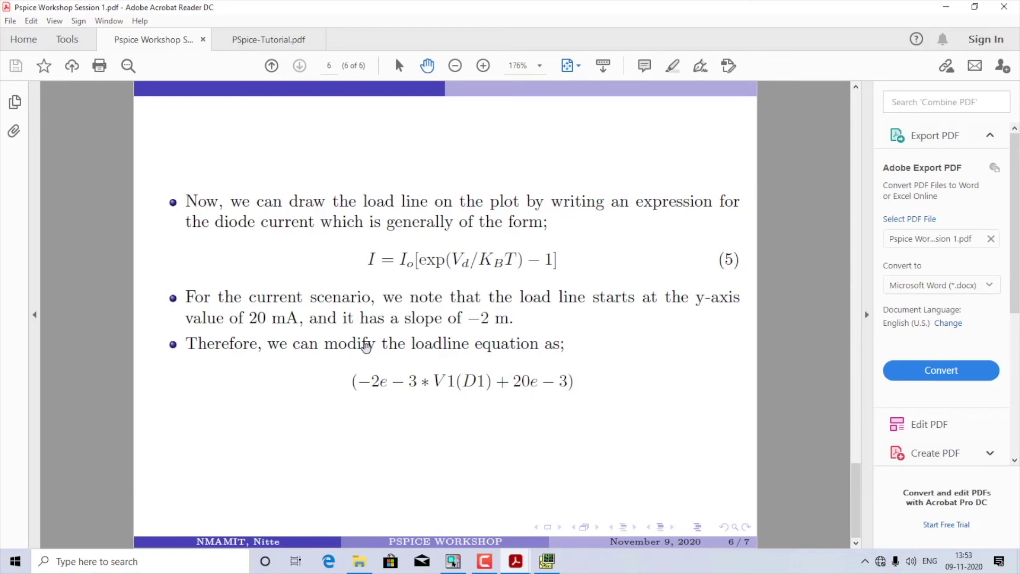
{"action": "left_click", "coordinate": [547, 561]}
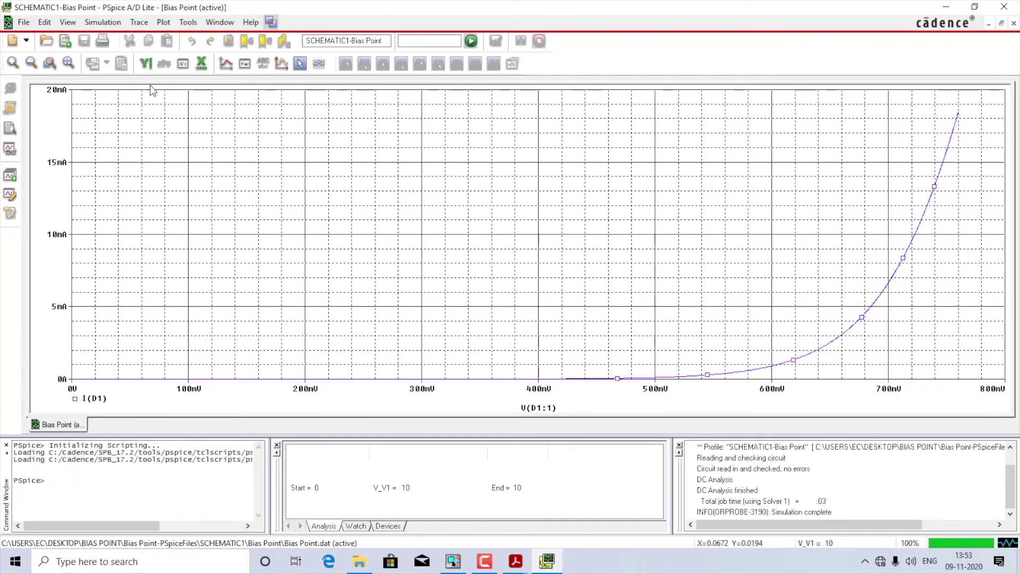
{"action": "left_click", "coordinate": [139, 22]}
- Add the load-line trace -2e-3*V1(D1)+20e-3 to the diode I–V plot
{"action": "left_click", "coordinate": [157, 33]}
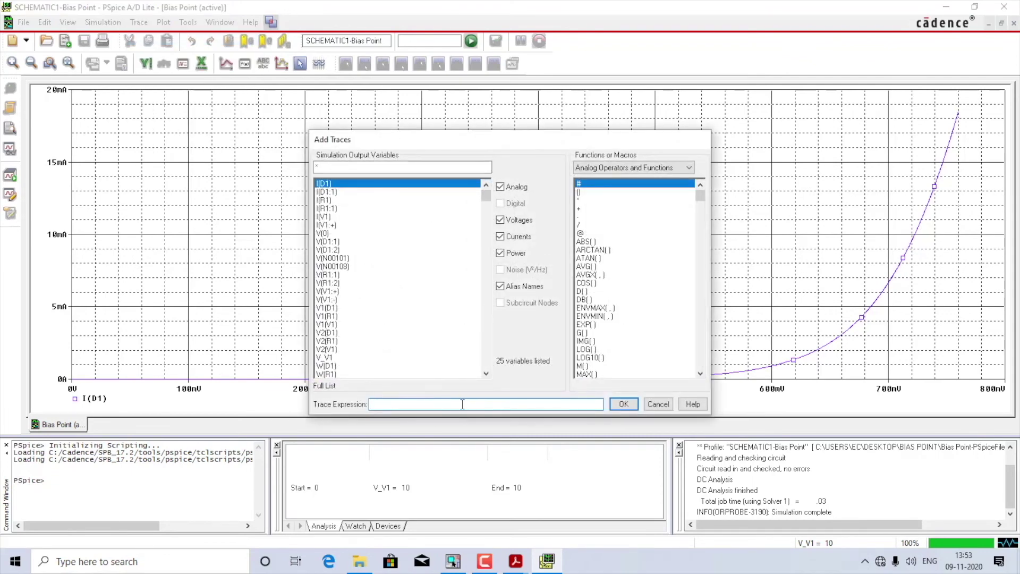
{"action": "key", "text": "alt+Tab"}
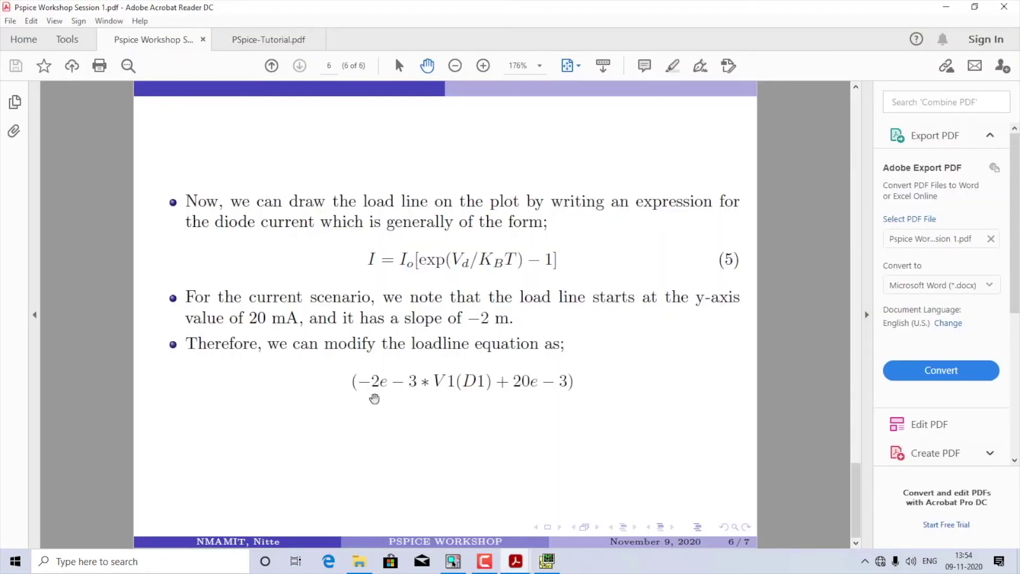
{"action": "left_click", "coordinate": [539, 566]}
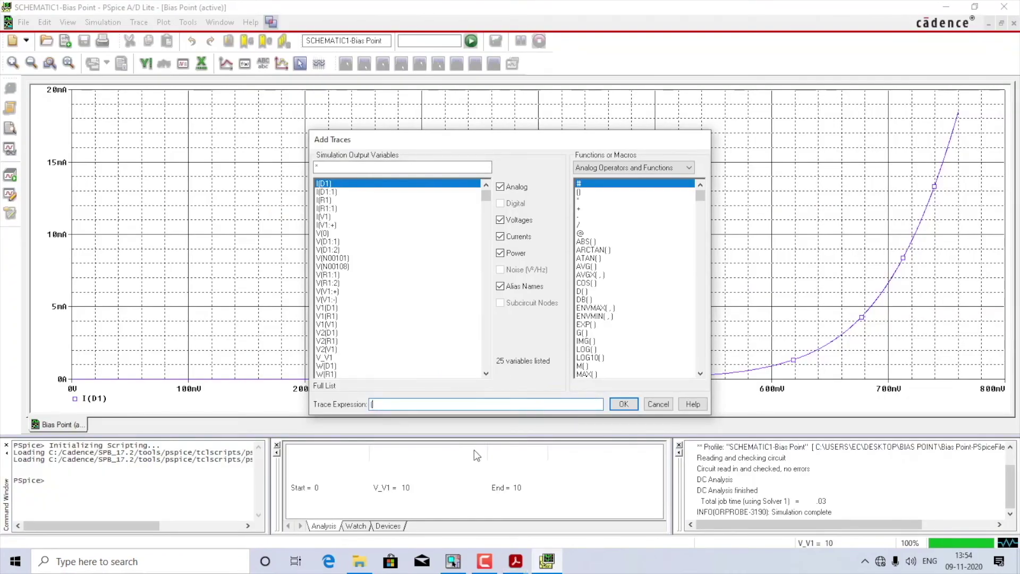
{"action": "type", "text": "-2"}
{"action": "type", "text": "e-3"}
{"action": "type", "text": "*"}
{"action": "type", "text": "V1"}
{"action": "type", "text": "()"}
{"action": "type", "text": "D1"}
{"action": "type", "text": "+"}
{"action": "type", "text": "20e"}
{"action": "type", "text": "-3)"}
{"action": "left_click", "coordinate": [622, 402]}
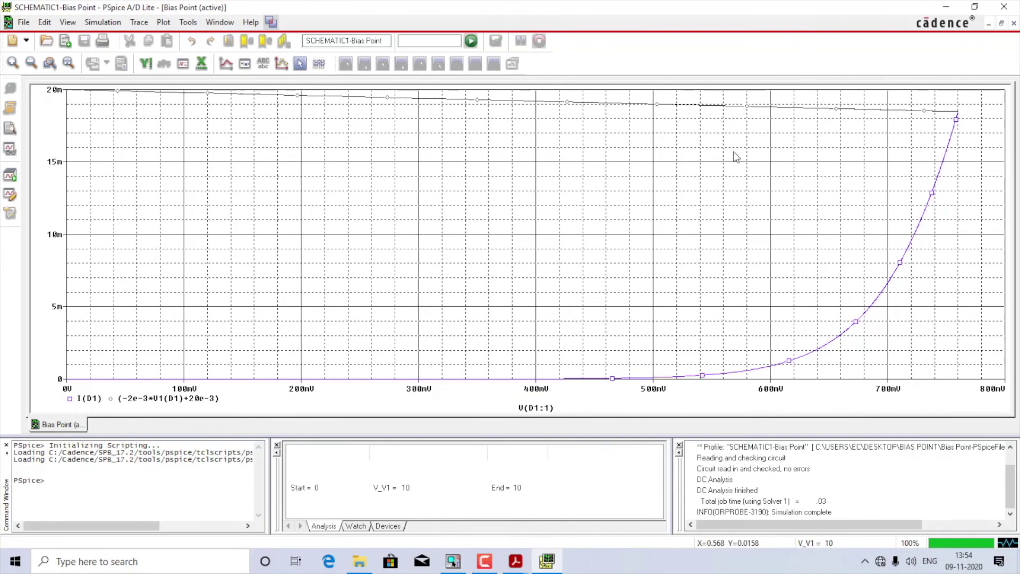
- Make the load-line trace a thicker magenta line
{"action": "right_click", "coordinate": [777, 107]}
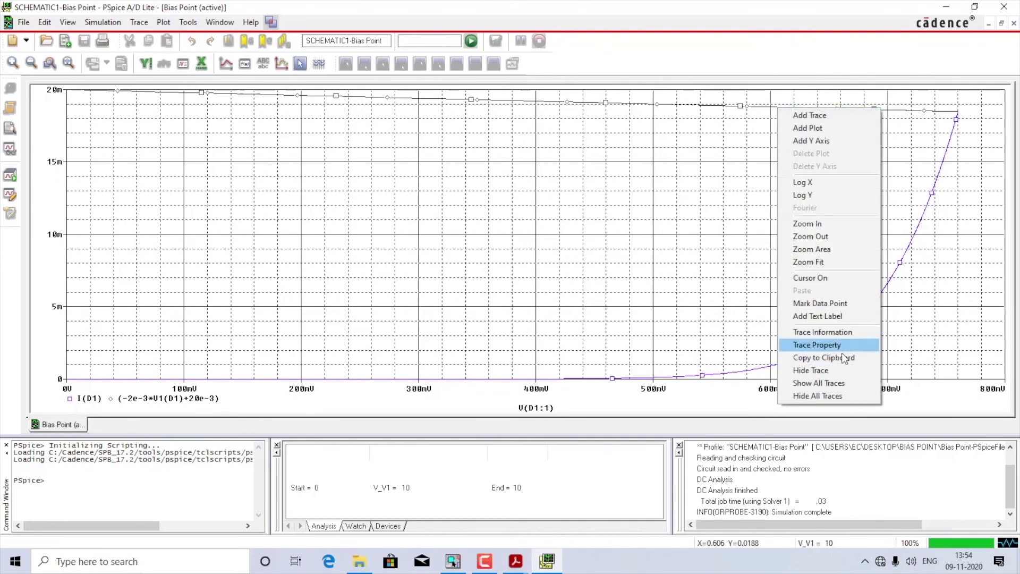
{"action": "left_click", "coordinate": [807, 343]}
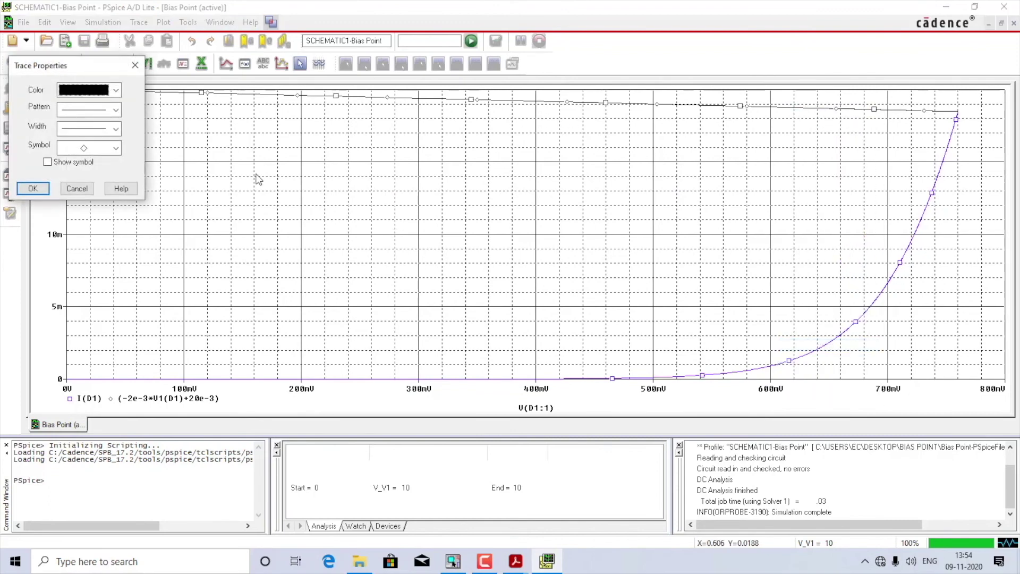
{"action": "left_click", "coordinate": [87, 128]}
{"action": "left_click", "coordinate": [90, 178]}
{"action": "left_click", "coordinate": [96, 90]}
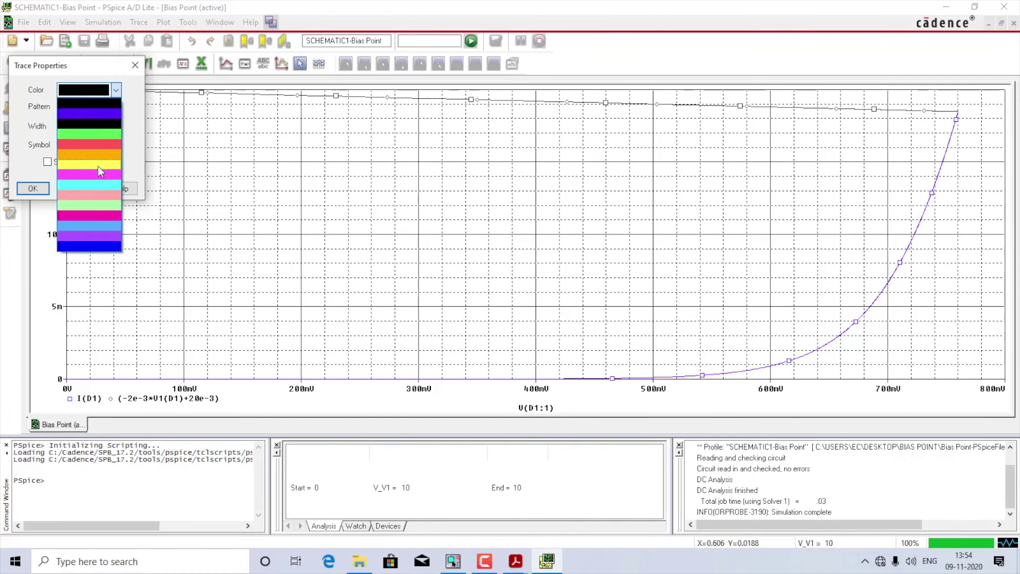
{"action": "left_click", "coordinate": [100, 179]}
{"action": "left_click", "coordinate": [33, 188]}
- Give the I(D1) diode current trace a thicker line width
{"action": "right_click", "coordinate": [832, 340]}
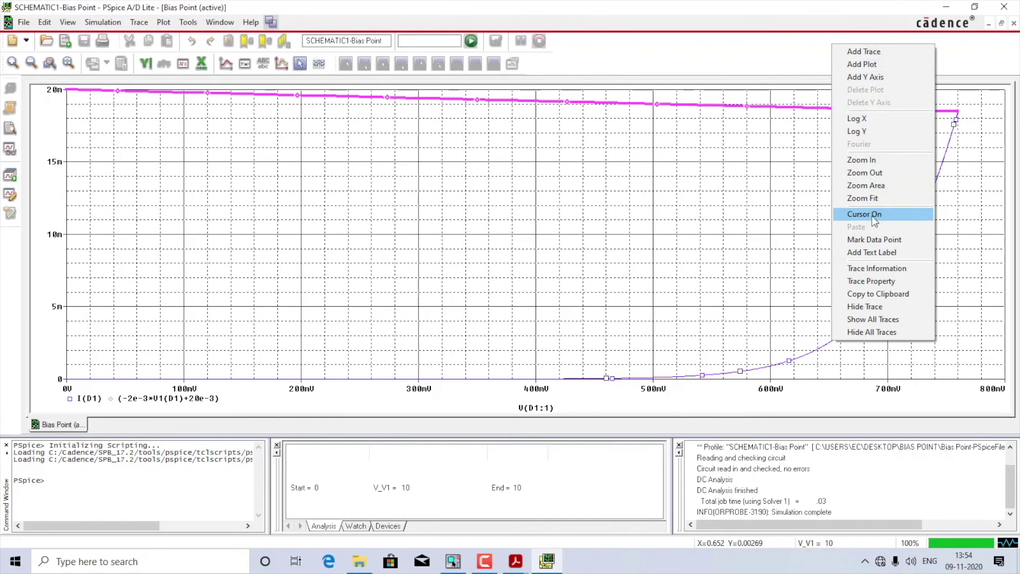
{"action": "left_click", "coordinate": [878, 280]}
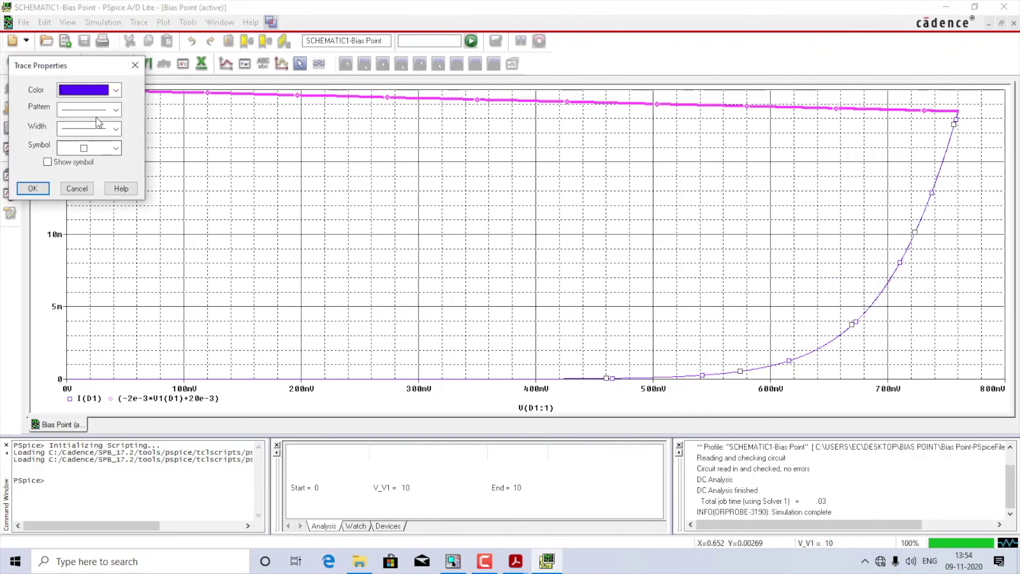
{"action": "left_click", "coordinate": [100, 133]}
{"action": "left_click", "coordinate": [94, 168]}
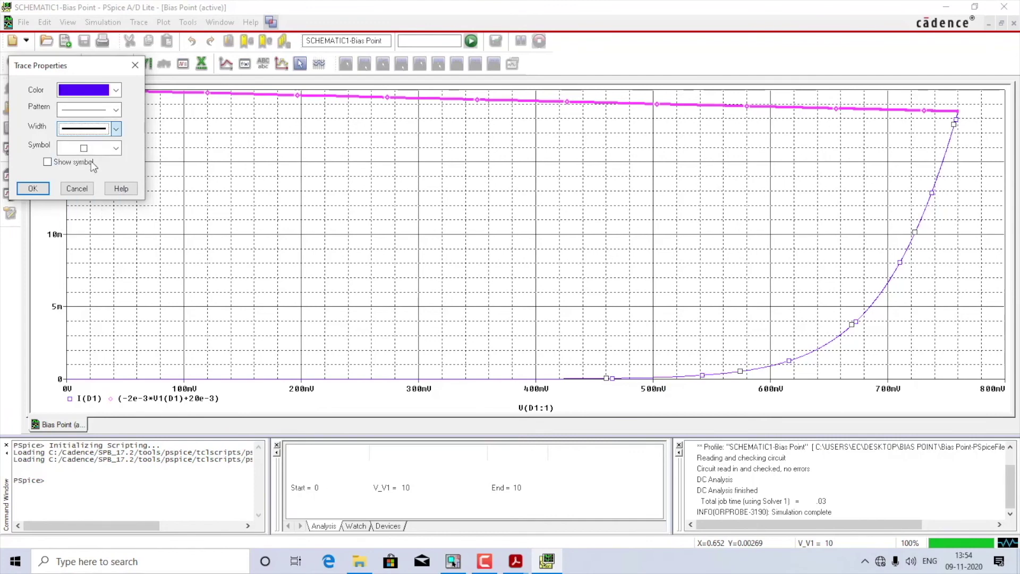
{"action": "left_click", "coordinate": [33, 188]}
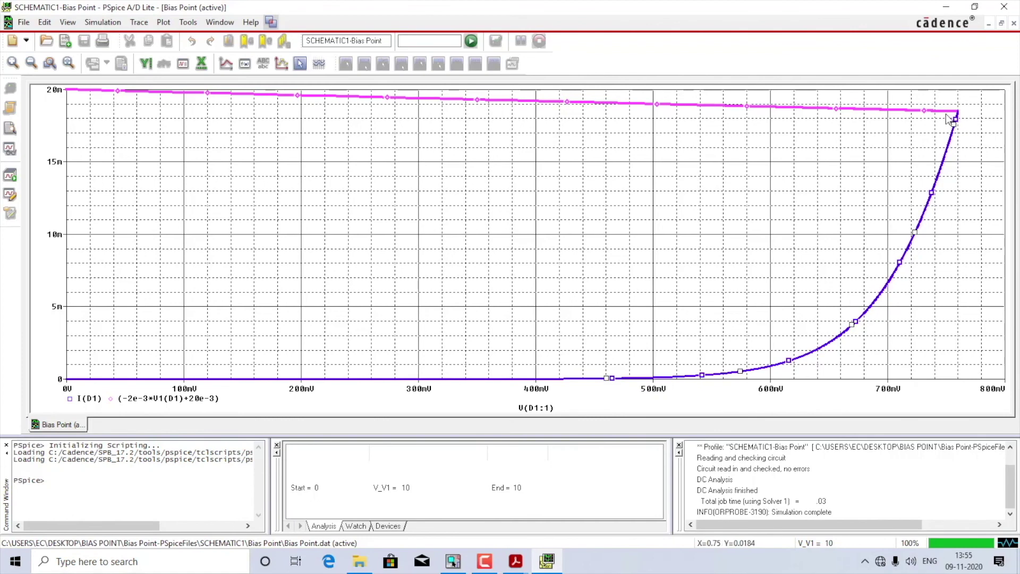
- Place a cursor at the I(D1)/load-line intersection (~760 mV, 18.48 mA), then return to the schematic
{"action": "left_click", "coordinate": [301, 64]}
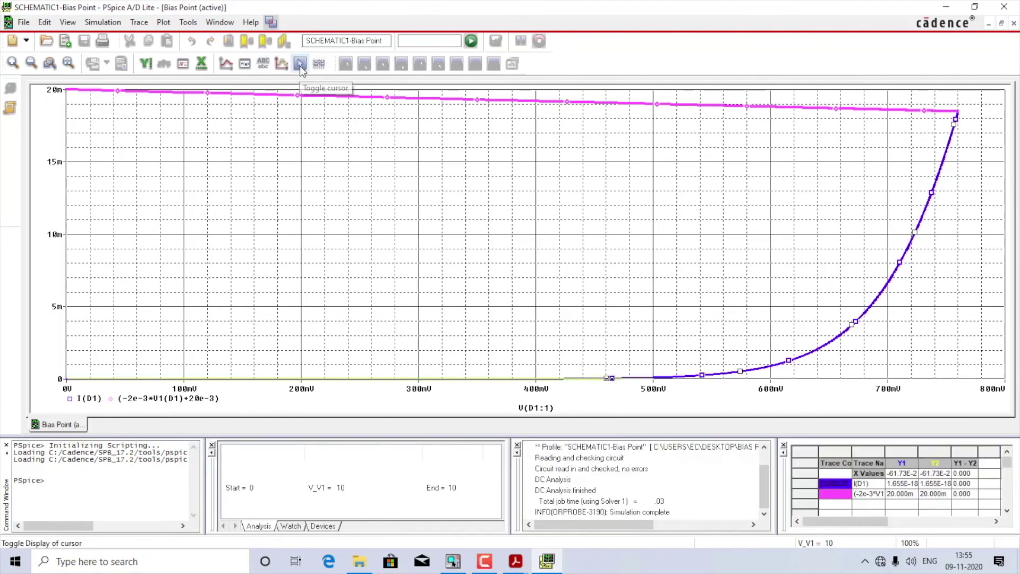
{"action": "left_click", "coordinate": [945, 153]}
{"action": "left_click_drag", "start_coordinate": [944, 155], "coordinate": [960, 125]}
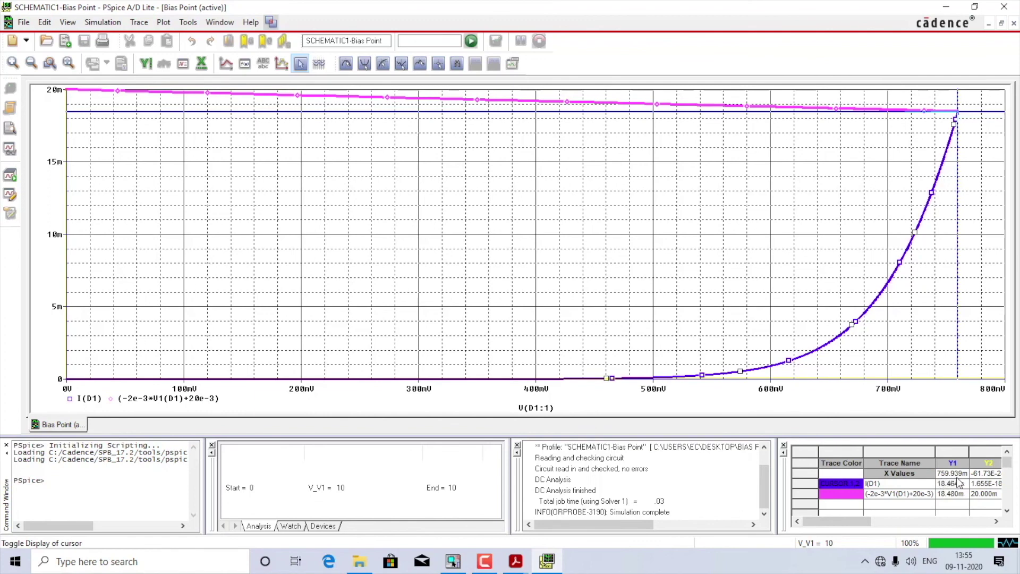
{"action": "left_click", "coordinate": [453, 559]}
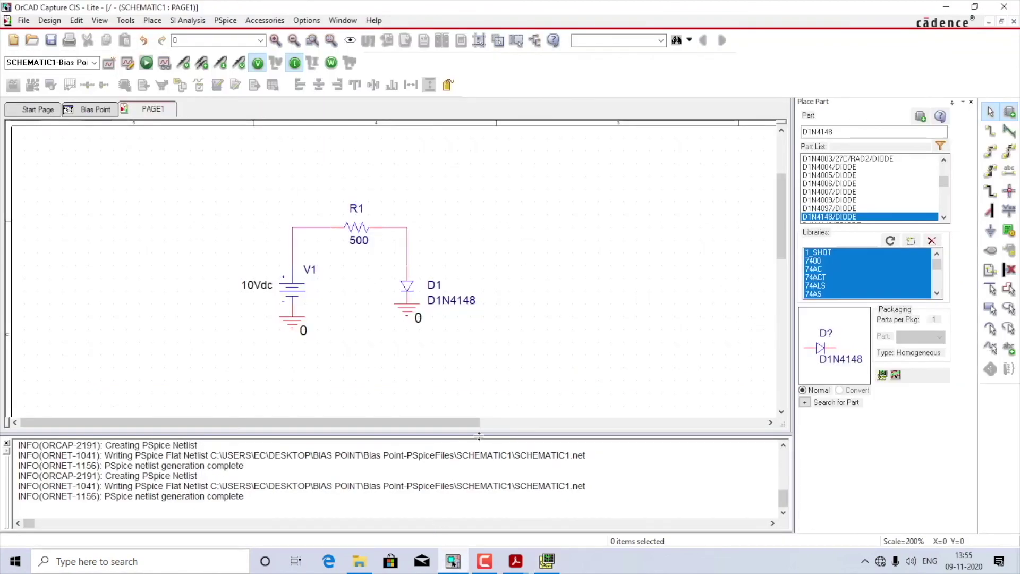
- Change the simulation profile's analysis type to Bias Point
{"action": "left_click", "coordinate": [210, 21]}
{"action": "mouse_move", "coordinate": [224, 21]}
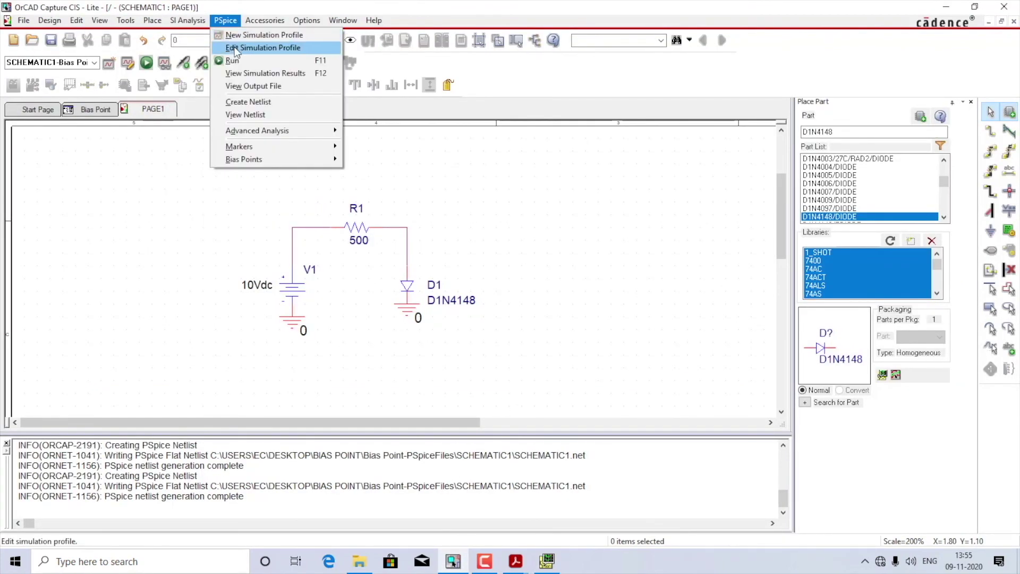
{"action": "left_click", "coordinate": [242, 49]}
{"action": "left_click", "coordinate": [388, 207]}
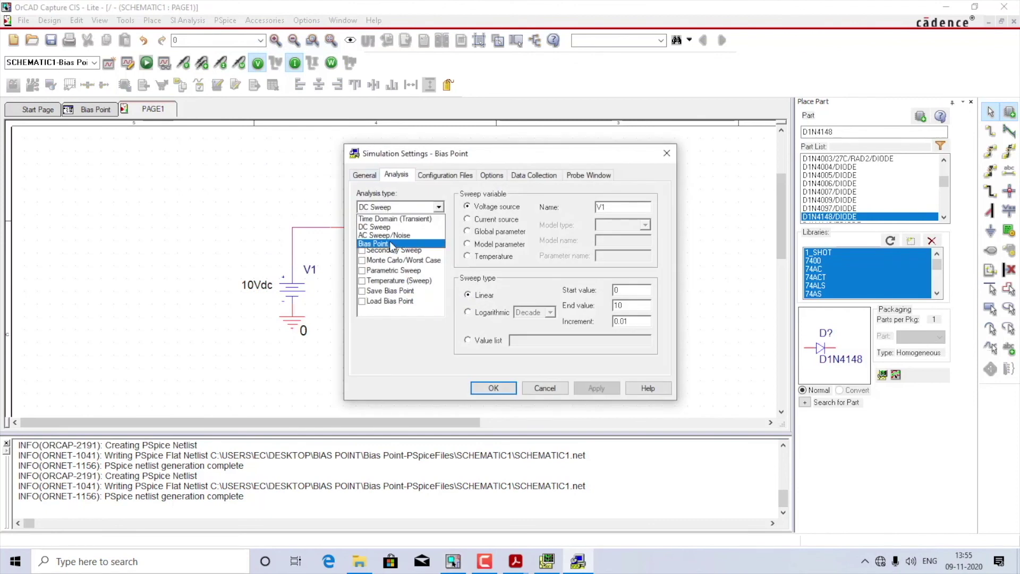
{"action": "left_click", "coordinate": [393, 237]}
{"action": "left_click", "coordinate": [598, 389]}
{"action": "left_click", "coordinate": [493, 389]}
- Run PSpice and close its window so 760.0mV and 18.48mA show on the schematic
{"action": "left_click", "coordinate": [147, 62]}
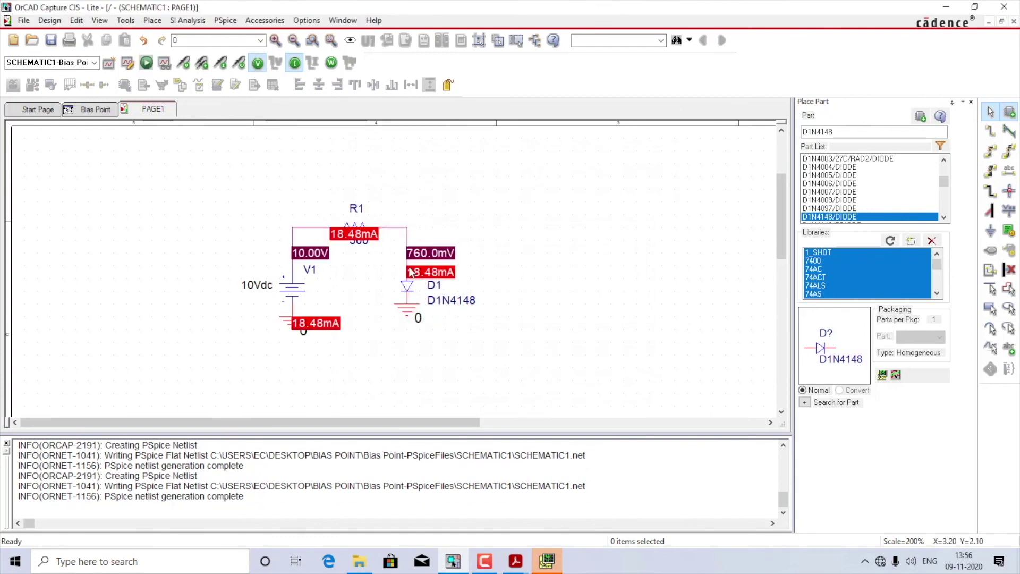
{"action": "left_click", "coordinate": [548, 559]}
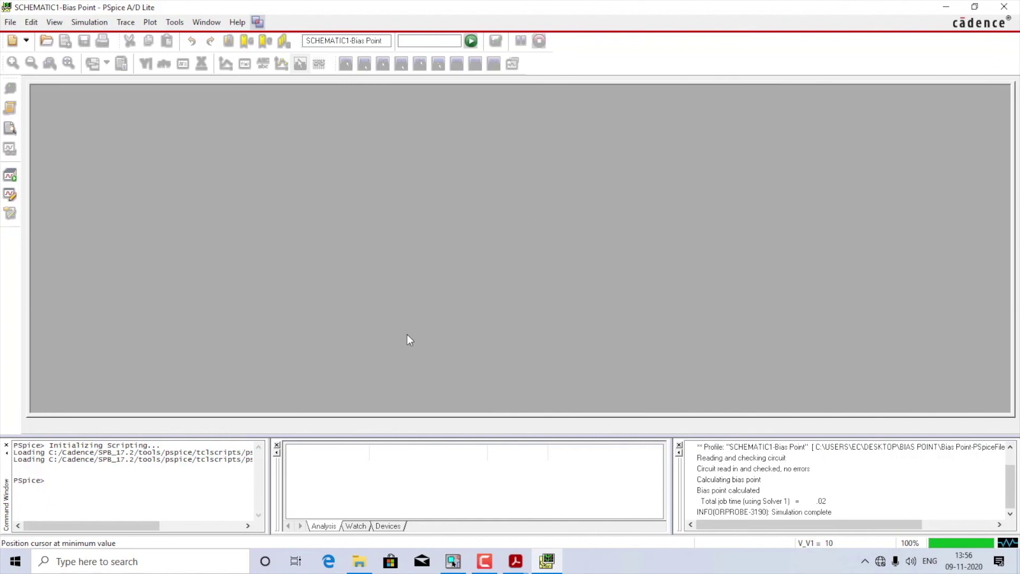
{"action": "left_click", "coordinate": [1004, 7]}
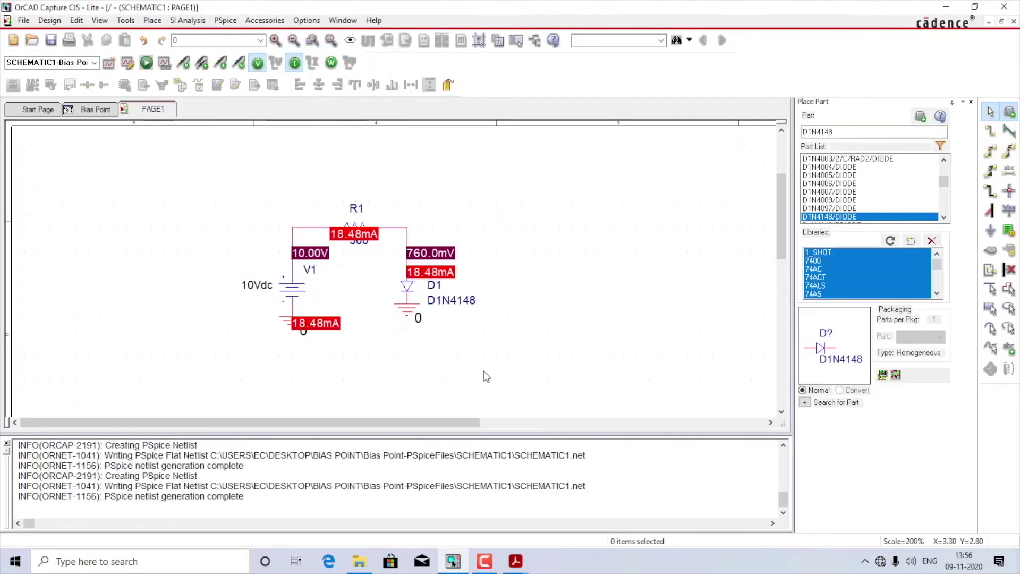